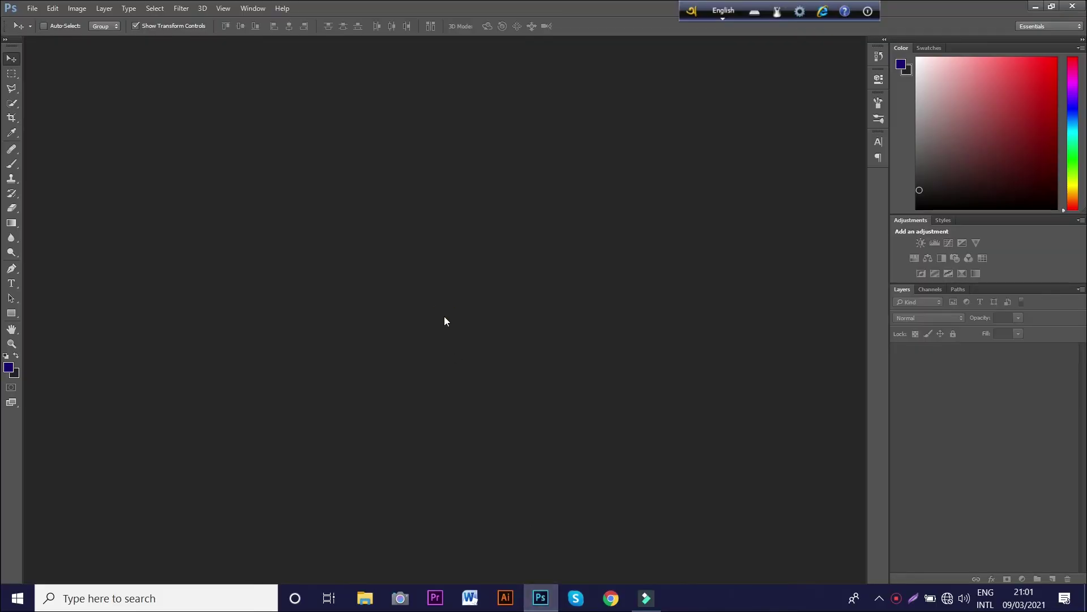
- Create a new blank square document and draw a small 78 × 78 px navy square at its top-left
{"action": "key", "text": "ctrl+n"}
{"action": "left_click", "coordinate": [665, 147]}
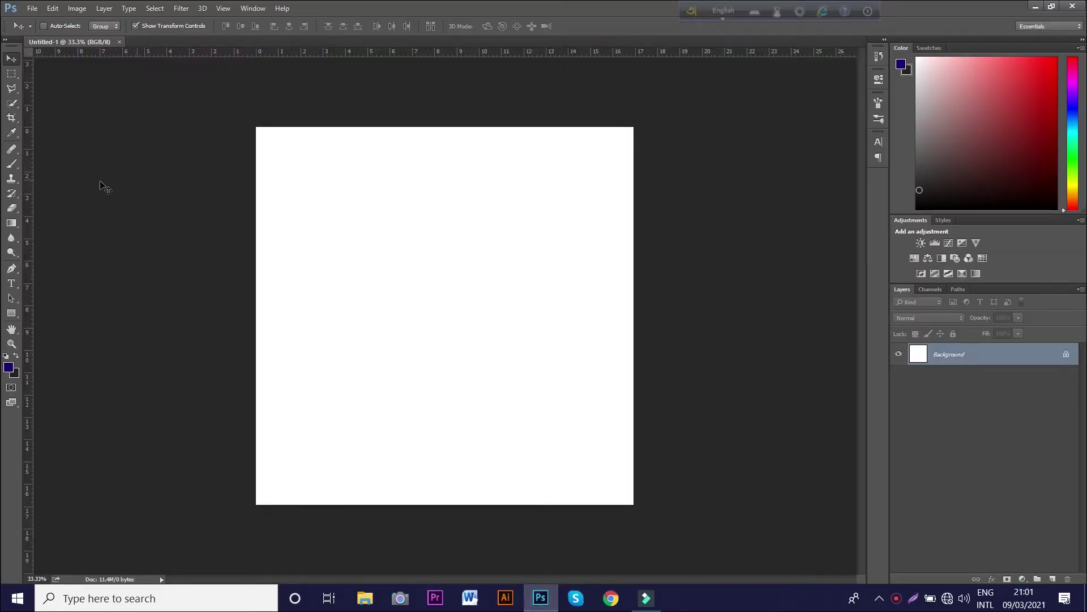
{"action": "left_click", "coordinate": [12, 312]}
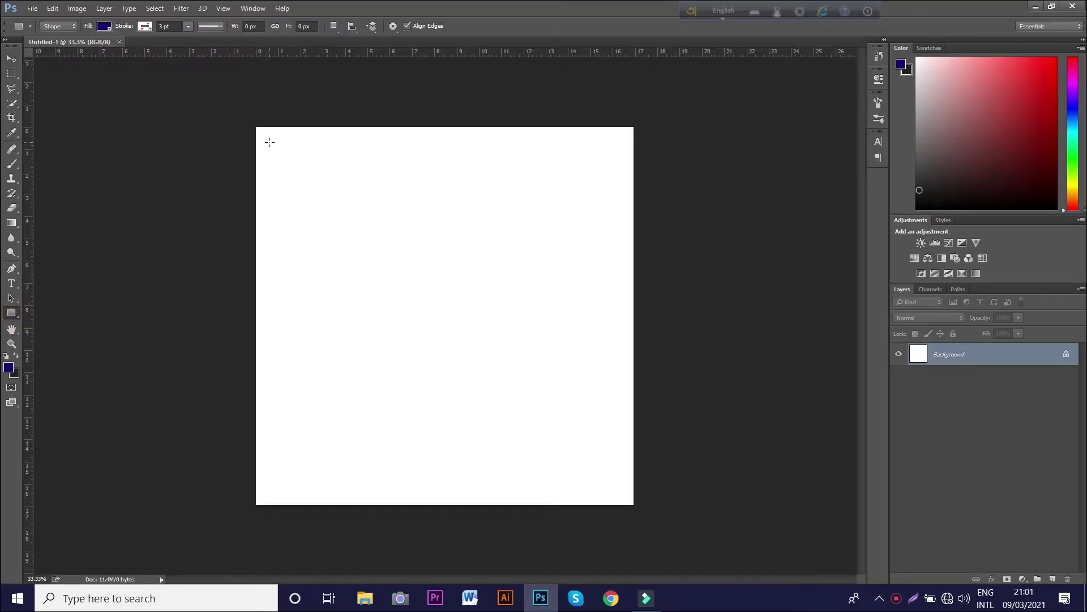
{"action": "left_click_drag", "start_coordinate": [265, 134], "coordinate": [278, 155]}
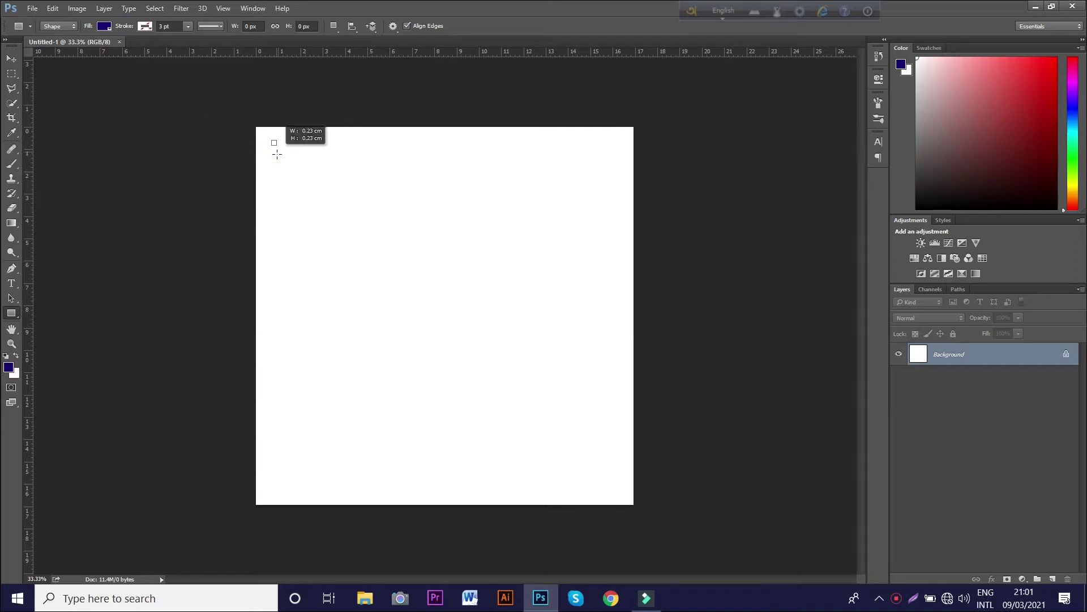
{"action": "left_click_drag", "start_coordinate": [278, 155], "coordinate": [278, 152]}
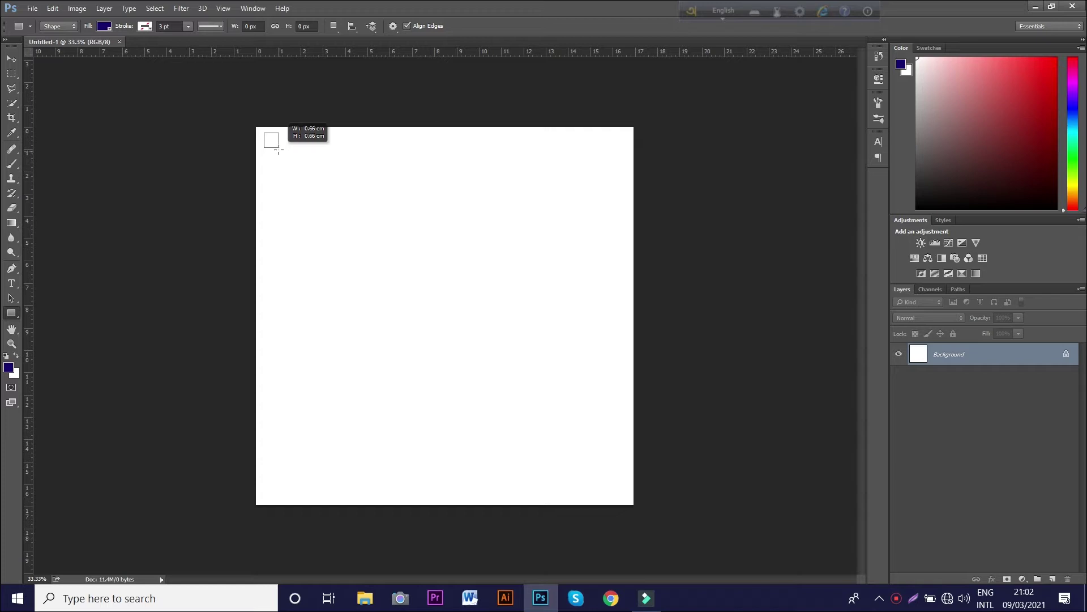
{"action": "left_click_drag", "start_coordinate": [278, 152], "coordinate": [279, 148]}
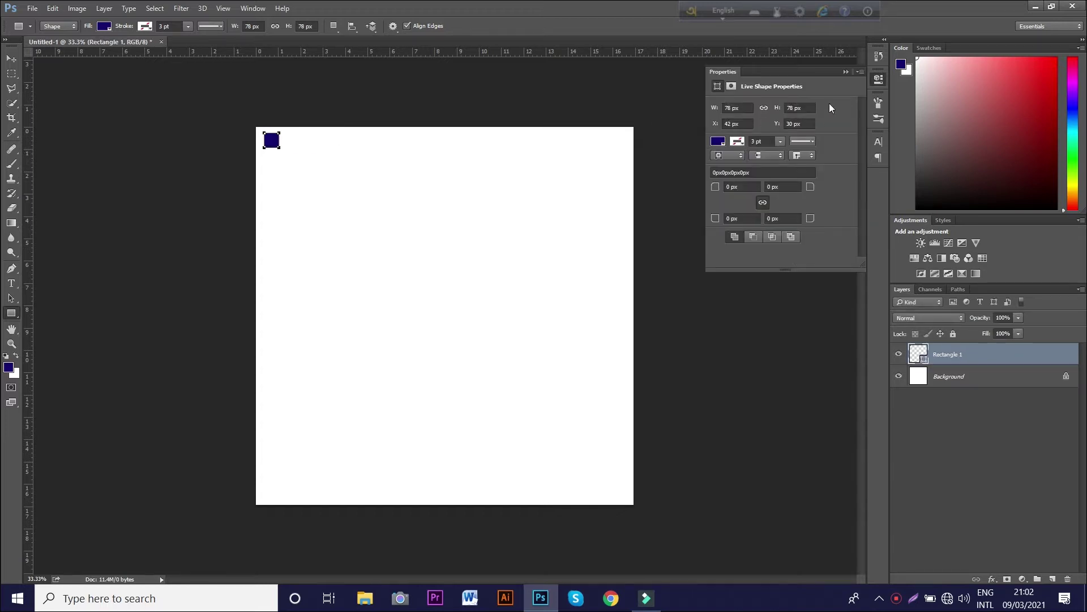
- Snap the helper square into the top-left corner and add left-edge, top-edge and 78 px inset guides
{"action": "left_click", "coordinate": [11, 60]}
{"action": "key", "text": "ctrl+plus"}
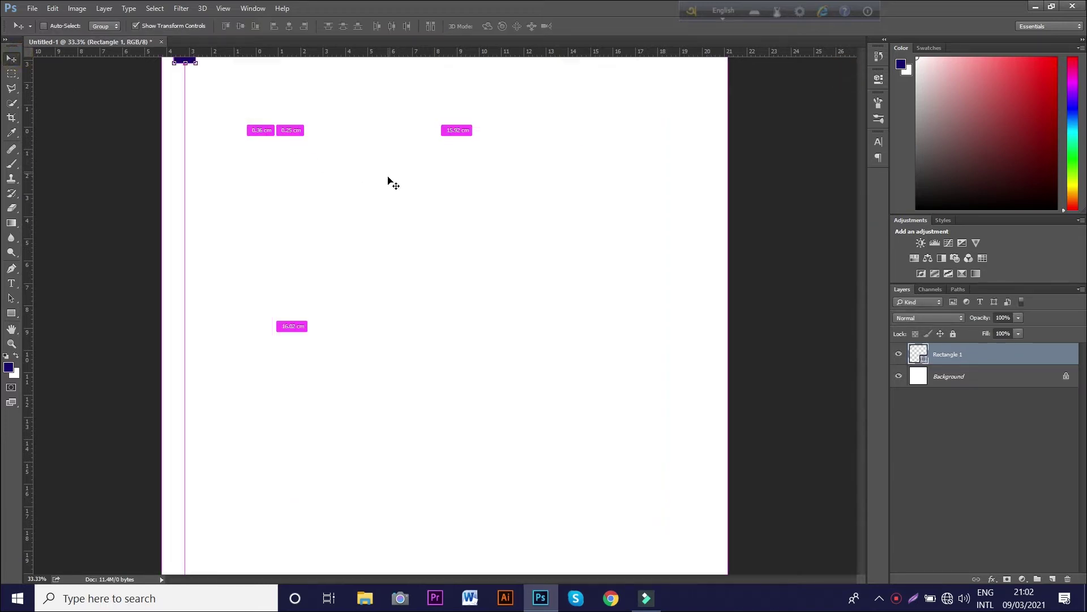
{"action": "left_click_drag", "start_coordinate": [342, 186], "coordinate": [391, 273]}
{"action": "left_click_drag", "start_coordinate": [226, 131], "coordinate": [215, 123]}
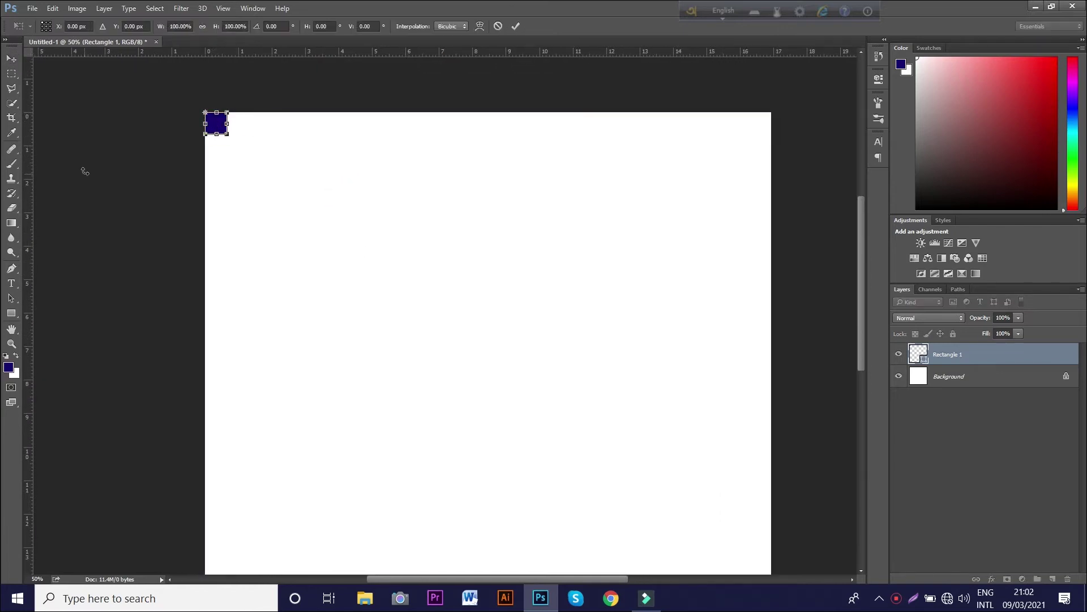
{"action": "key", "text": "ctrl+minus"}
{"action": "left_click", "coordinate": [11, 58]}
{"action": "left_click", "coordinate": [487, 229]}
{"action": "left_click_drag", "start_coordinate": [28, 266], "coordinate": [256, 251]}
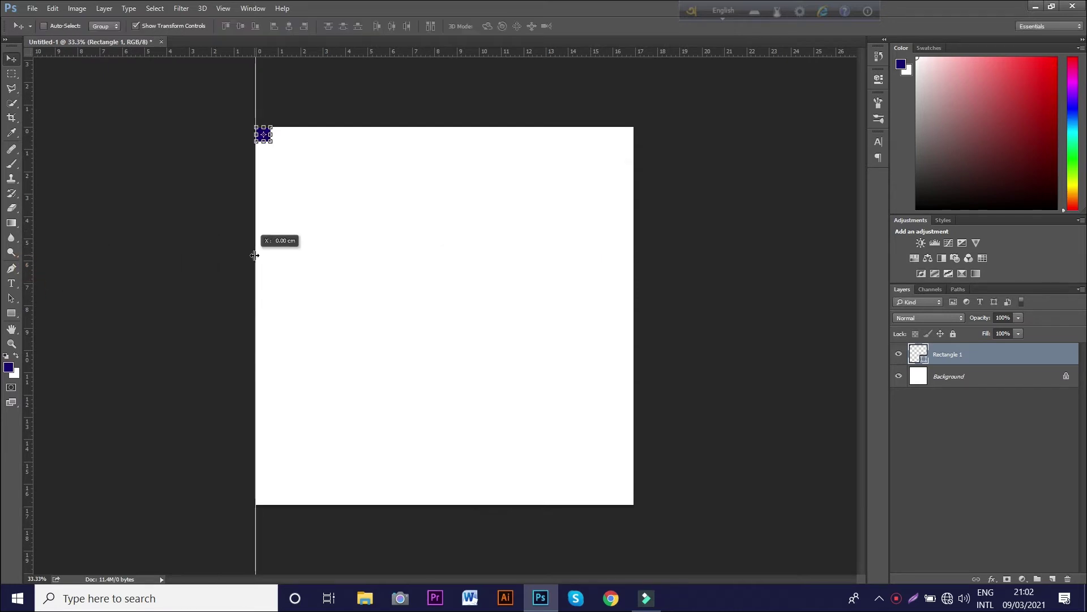
{"action": "mouse_move", "coordinate": [334, 53]}
{"action": "left_mouse_down"}
{"action": "mouse_move", "coordinate": [352, 141]}
{"action": "mouse_move", "coordinate": [334, 126]}
{"action": "left_mouse_up"}
{"action": "left_click_drag", "start_coordinate": [29, 257], "coordinate": [270, 248]}
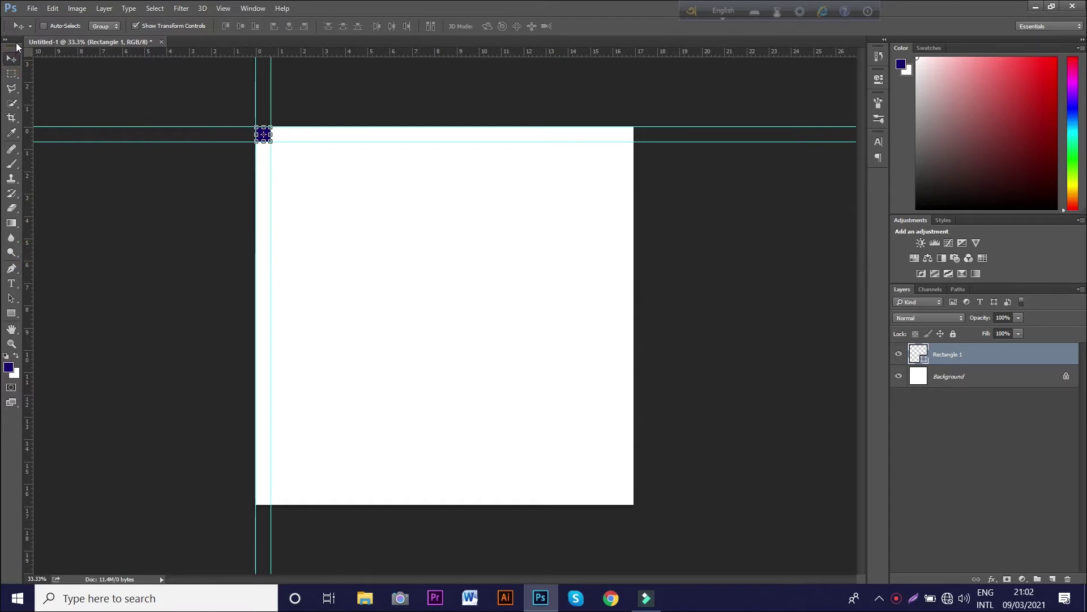
- Move the helper square to the bottom-right corner and add right-edge, bottom-edge and inset guides there
{"action": "key", "text": "ctrl+plus"}
{"action": "left_click_drag", "start_coordinate": [328, 227], "coordinate": [352, 275]}
{"action": "left_click_drag", "start_coordinate": [198, 117], "coordinate": [583, 461]}
{"action": "left_click_drag", "start_coordinate": [519, 387], "coordinate": [465, 244]}
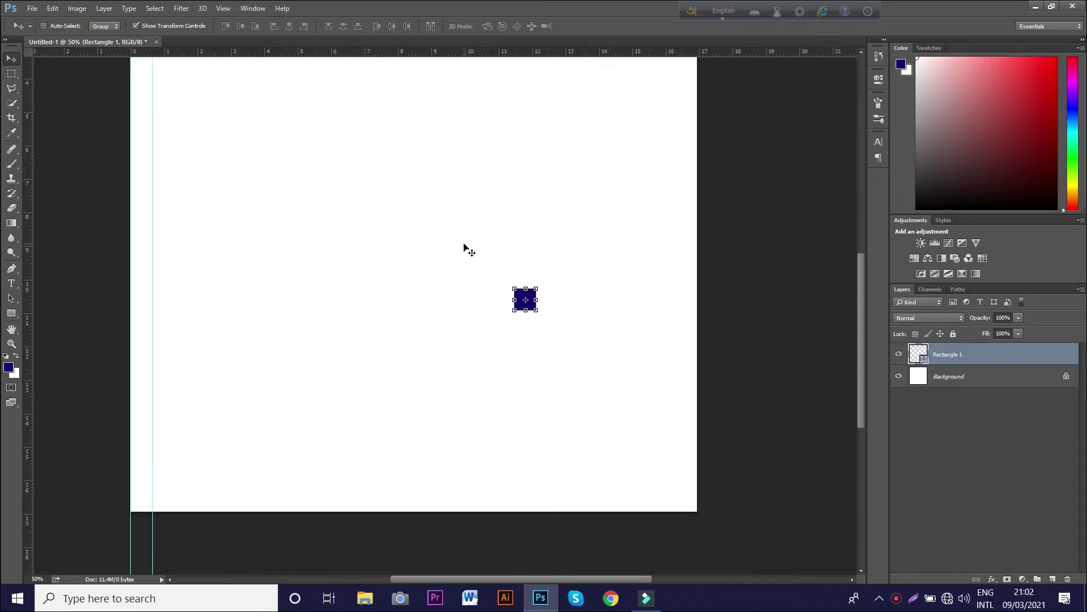
{"action": "left_click_drag", "start_coordinate": [521, 295], "coordinate": [683, 496]}
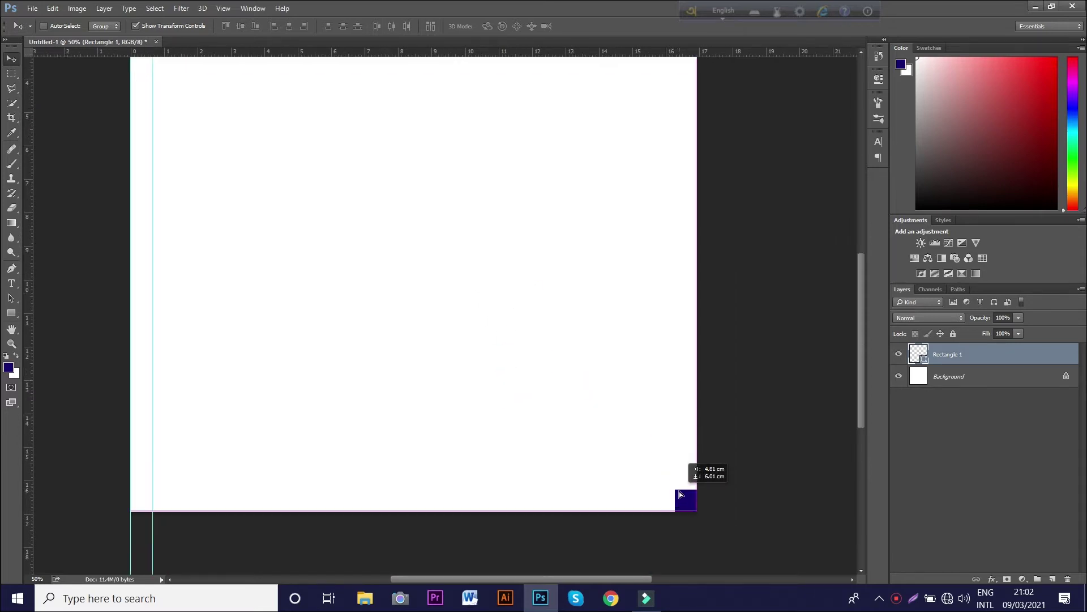
{"action": "key", "text": "ctrl+minus"}
{"action": "left_click_drag", "start_coordinate": [29, 348], "coordinate": [633, 392]}
{"action": "left_click_drag", "start_coordinate": [28, 401], "coordinate": [619, 407]}
{"action": "left_click_drag", "start_coordinate": [672, 52], "coordinate": [723, 504]}
{"action": "mouse_move", "coordinate": [705, 42]}
{"action": "left_mouse_down"}
{"action": "mouse_move", "coordinate": [702, 346]}
{"action": "mouse_move", "coordinate": [698, 46]}
{"action": "left_mouse_up"}
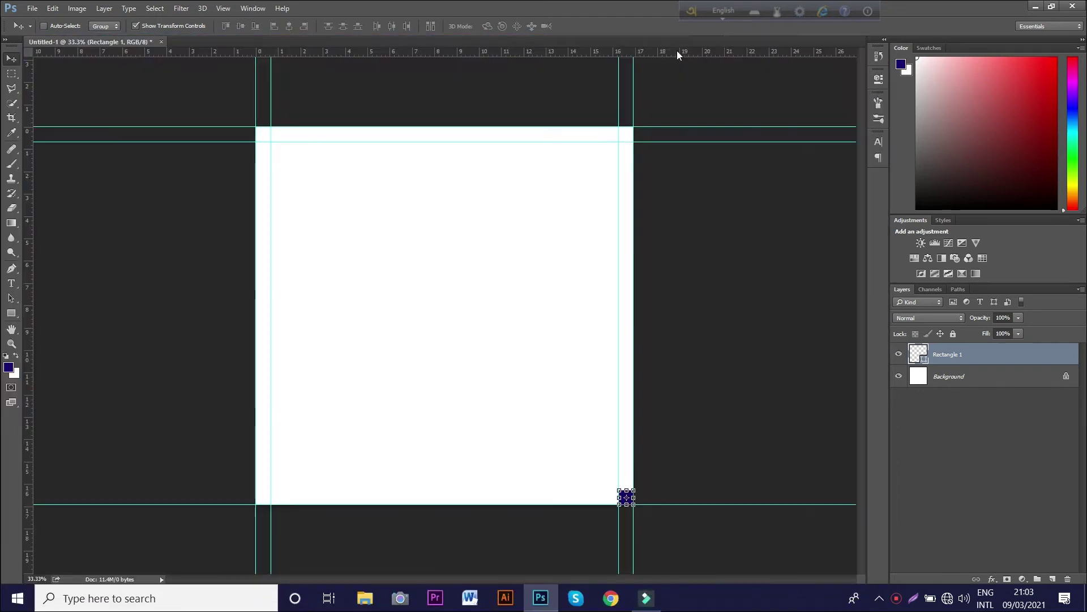
{"action": "mouse_move", "coordinate": [678, 51]}
{"action": "left_mouse_down"}
{"action": "mouse_move", "coordinate": [674, 421]}
{"action": "mouse_move", "coordinate": [657, 489]}
{"action": "left_mouse_up"}
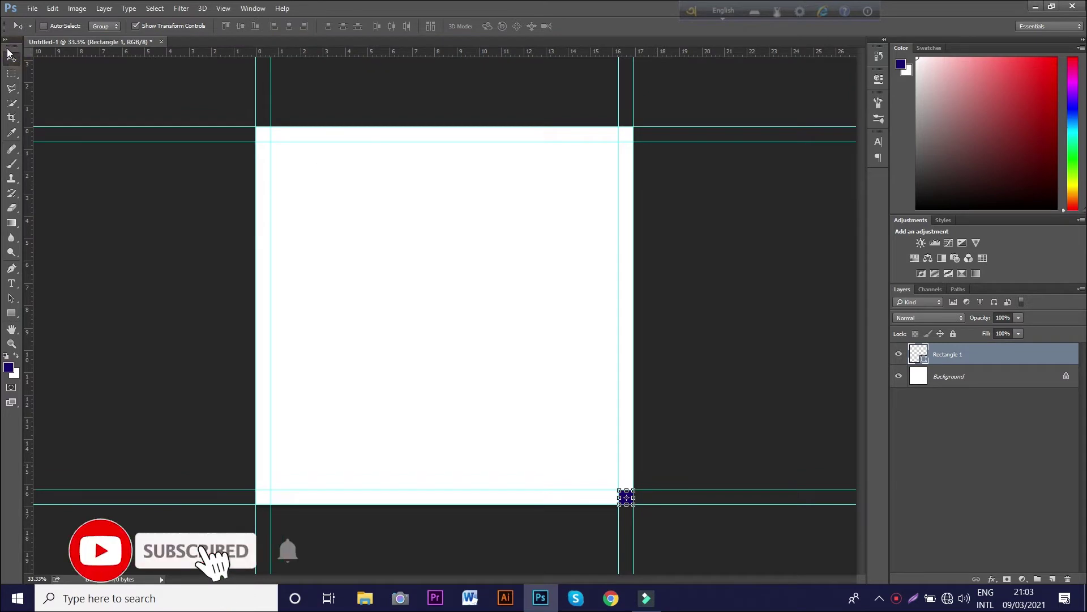
- Delete the Rectangle 1 helper square
{"action": "key", "text": "ctrl+t"}
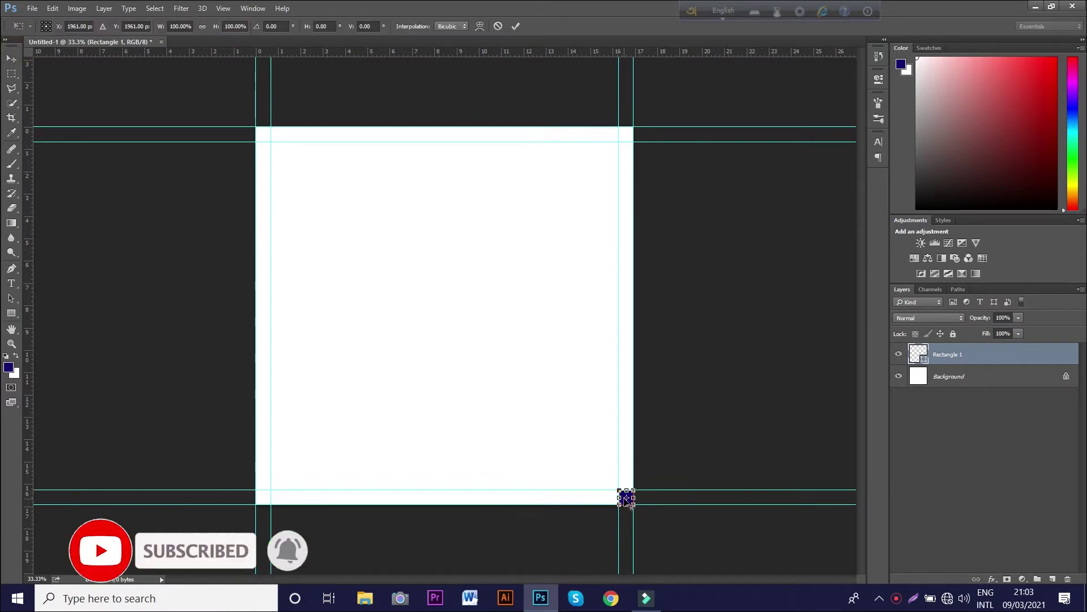
{"action": "key", "text": "Escape"}
{"action": "key", "text": "Delete"}
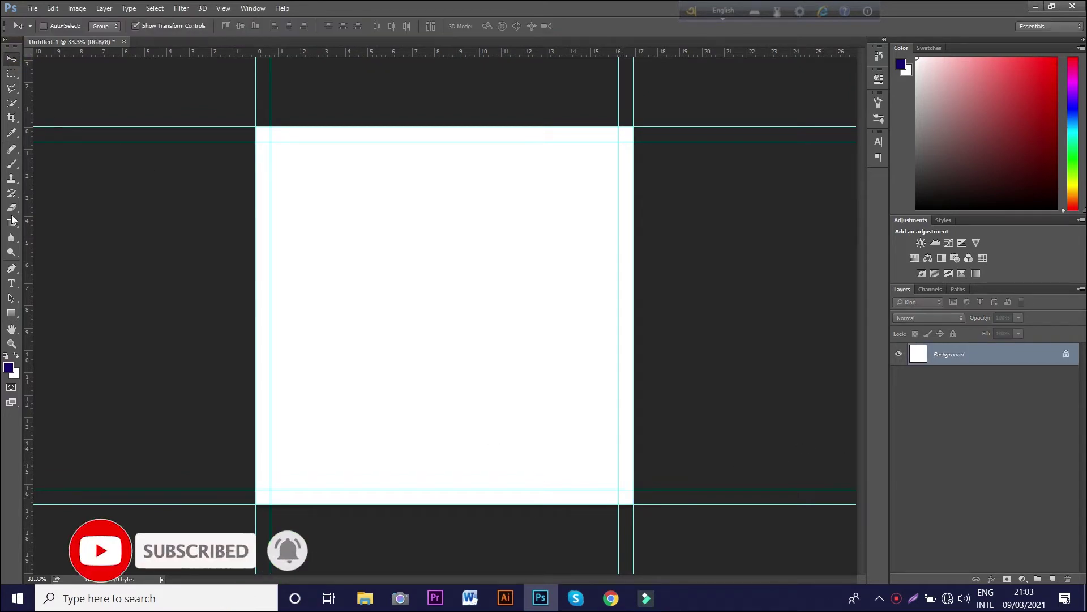
- Draw a 2000 × 2000 px rectangle covering the whole canvas
{"action": "left_click", "coordinate": [11, 313]}
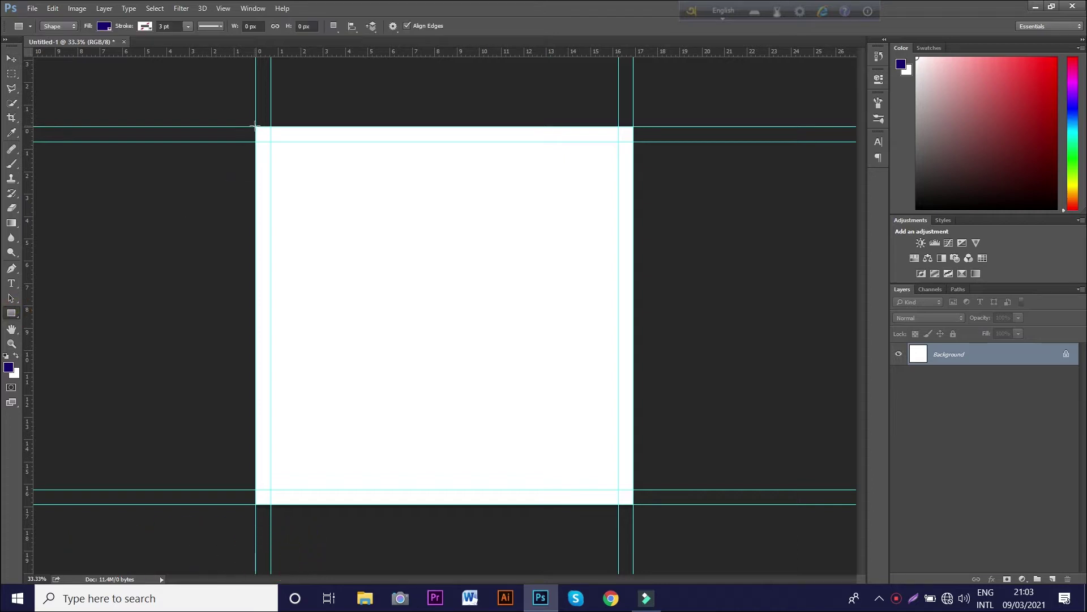
{"action": "left_click_drag", "start_coordinate": [255, 127], "coordinate": [633, 504]}
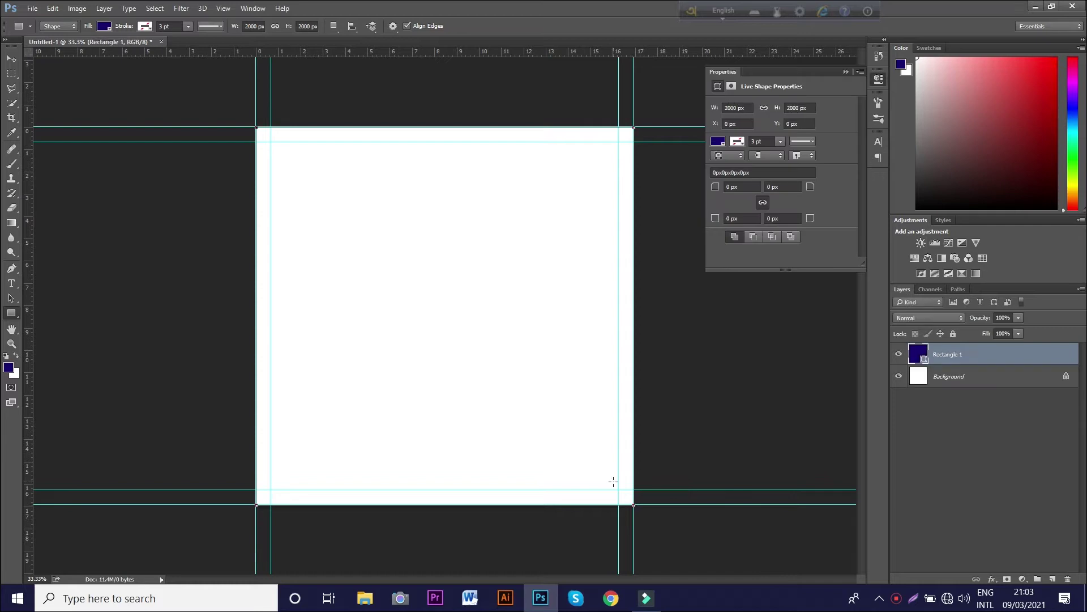
{"action": "left_click", "coordinate": [841, 69]}
{"action": "left_click", "coordinate": [11, 59]}
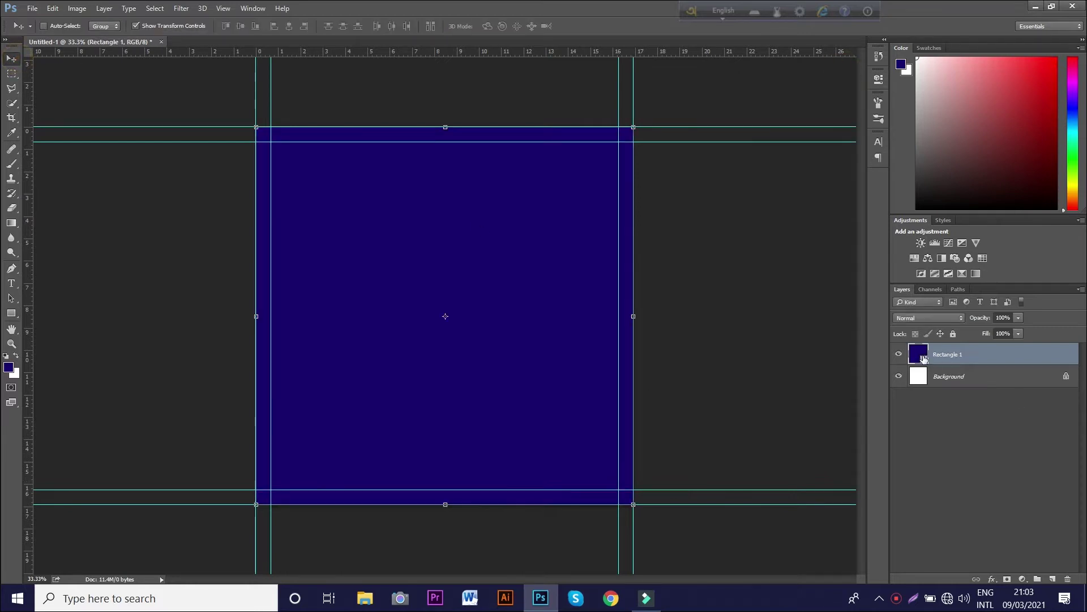
- Set the full-canvas rectangle's fill to bright yellow in the Color Picker
{"action": "double_click", "coordinate": [924, 358]}
{"action": "left_click", "coordinate": [851, 396]}
{"action": "left_click", "coordinate": [835, 355]}
{"action": "left_click", "coordinate": [851, 402]}
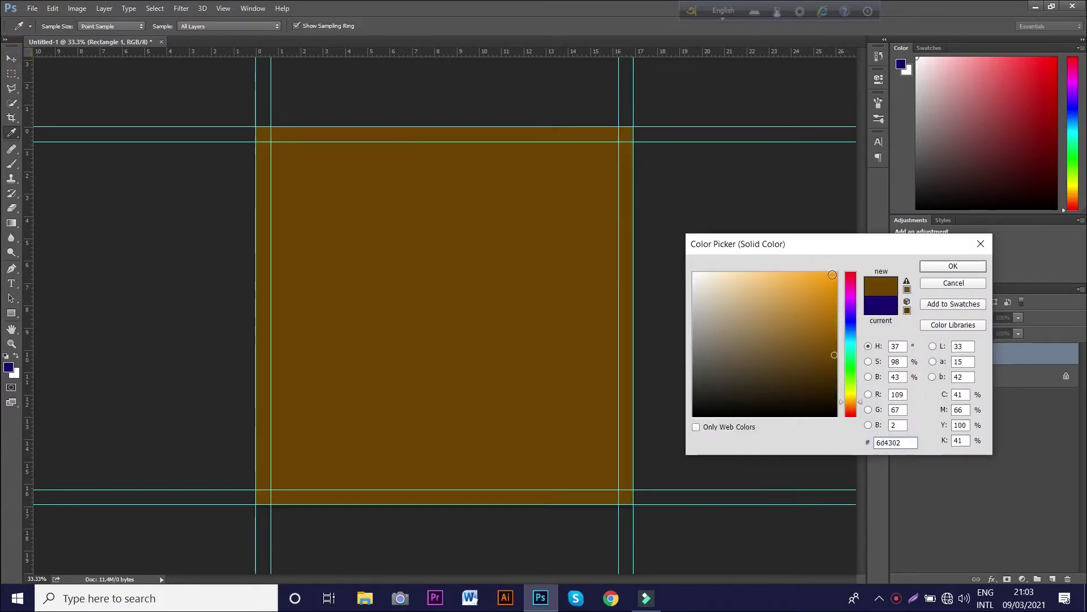
{"action": "left_click", "coordinate": [832, 274]}
{"action": "left_click", "coordinate": [850, 404]}
{"action": "left_click_drag", "start_coordinate": [851, 403], "coordinate": [858, 396]}
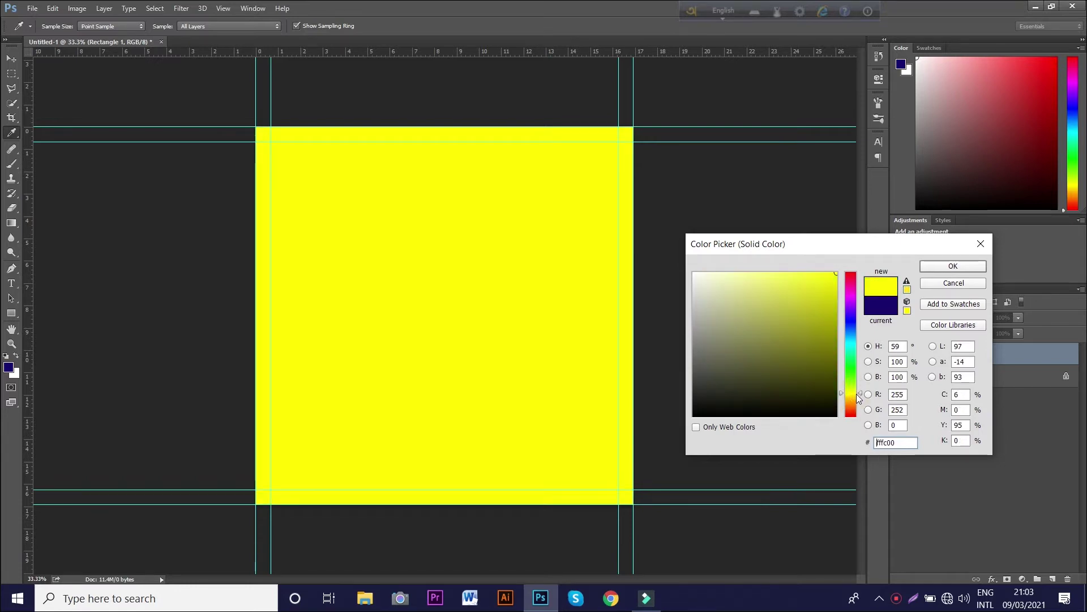
{"action": "left_click_drag", "start_coordinate": [858, 396], "coordinate": [860, 399]}
{"action": "left_click", "coordinate": [954, 267]}
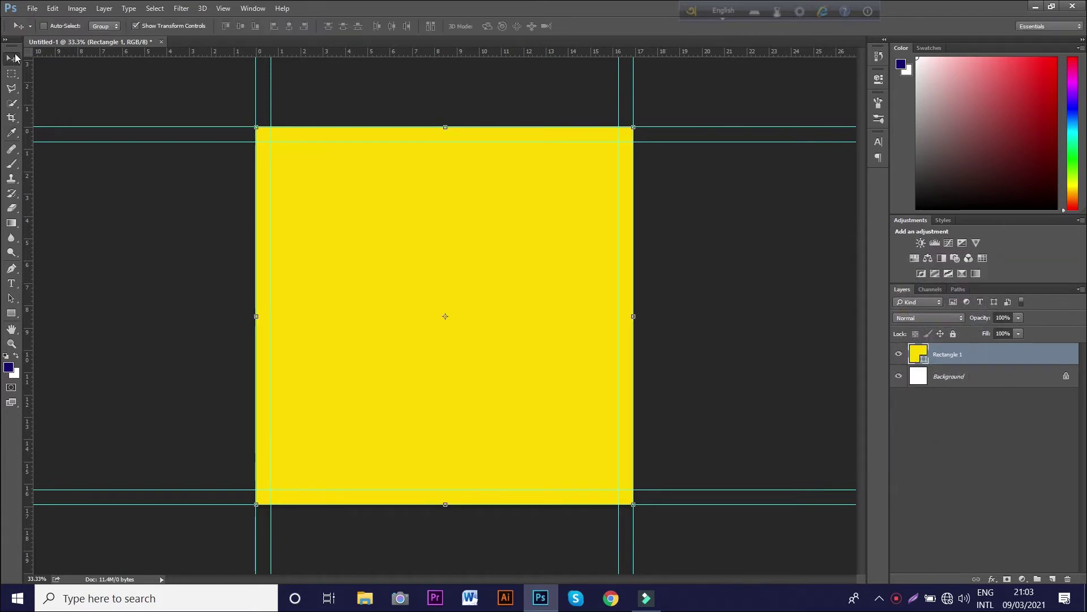
- Place the top-view fries photo from the desktop, scaled to 47.92% and rotated with sauce upper-left
{"action": "left_click", "coordinate": [1036, 7]}
{"action": "mouse_move", "coordinate": [188, 232]}
{"action": "left_mouse_down"}
{"action": "mouse_move", "coordinate": [549, 599]}
{"action": "mouse_move", "coordinate": [477, 363]}
{"action": "left_mouse_up"}
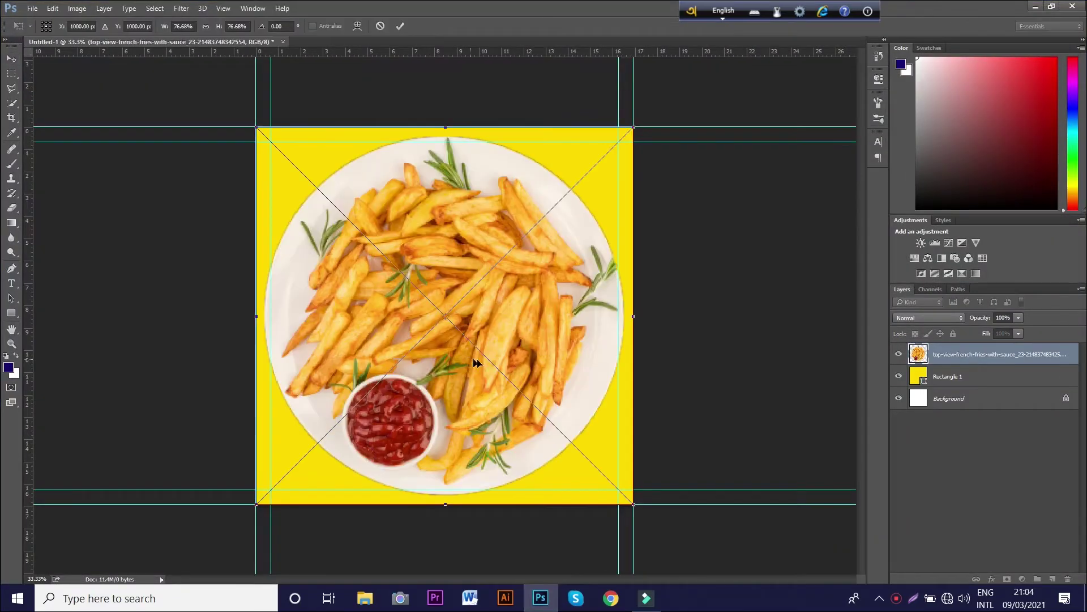
{"action": "mouse_move", "coordinate": [636, 505]}
{"action": "left_mouse_down"}
{"action": "mouse_move", "coordinate": [580, 437]}
{"action": "mouse_move", "coordinate": [563, 434]}
{"action": "left_mouse_up"}
{"action": "mouse_move", "coordinate": [576, 189]}
{"action": "left_mouse_down"}
{"action": "mouse_move", "coordinate": [488, 355]}
{"action": "mouse_move", "coordinate": [491, 393]}
{"action": "left_mouse_up"}
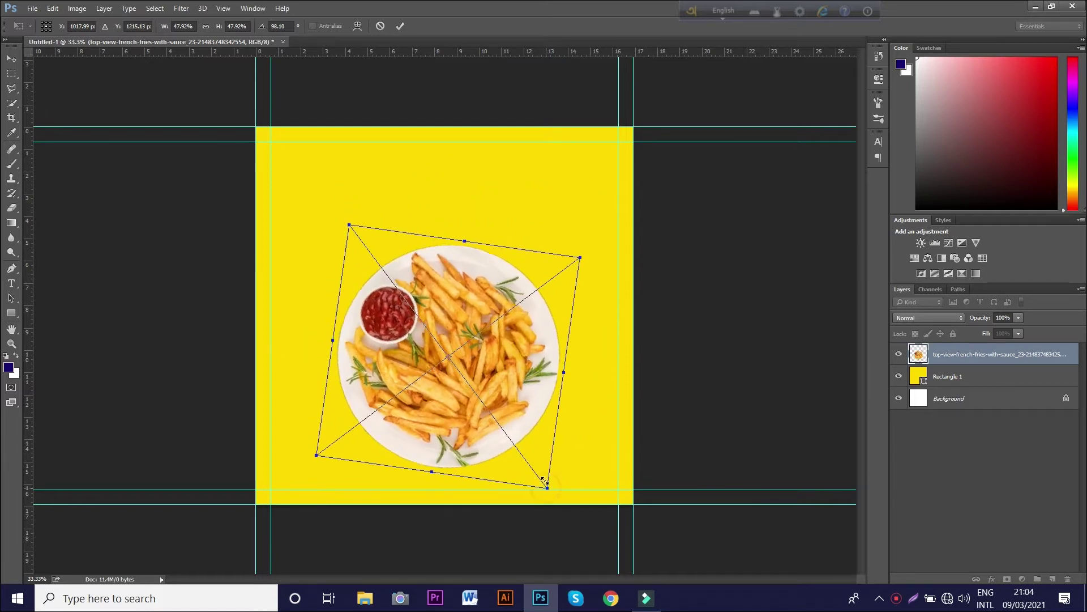
{"action": "left_click_drag", "start_coordinate": [542, 490], "coordinate": [541, 477]}
{"action": "left_click_drag", "start_coordinate": [528, 388], "coordinate": [531, 392]}
{"action": "key", "text": "Return"}
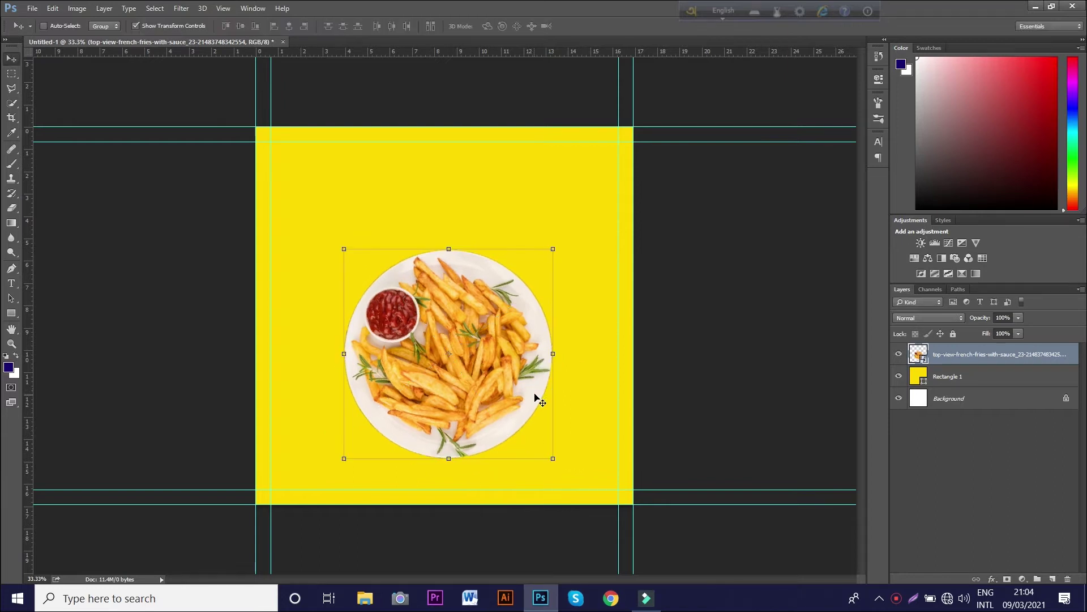
- Change the background rectangle's fill to lime green #cbee07
{"action": "double_click", "coordinate": [925, 382]}
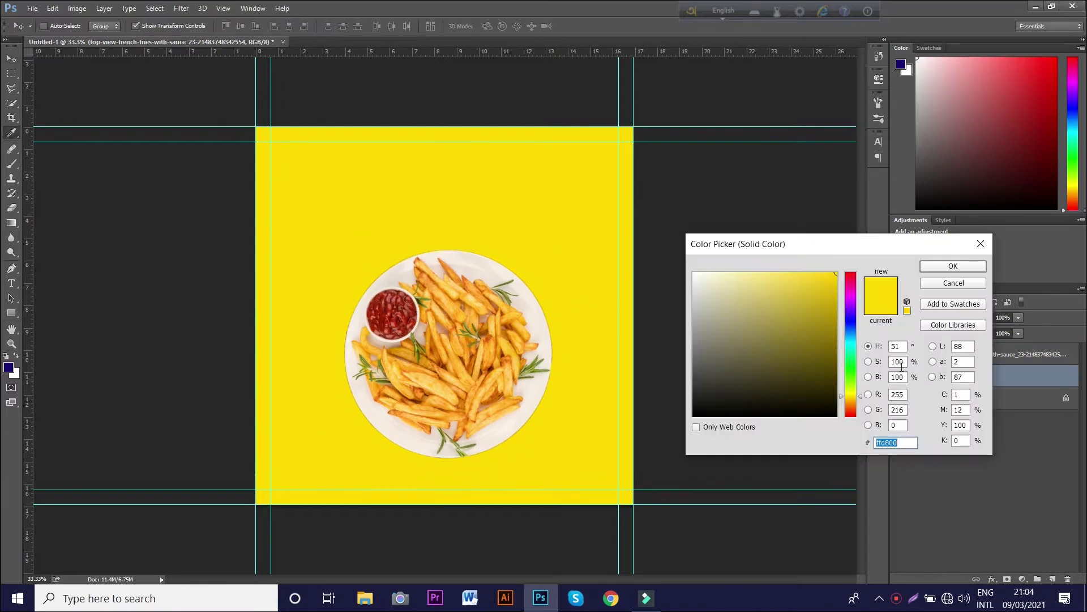
{"action": "left_click_drag", "start_coordinate": [827, 286], "coordinate": [837, 271]}
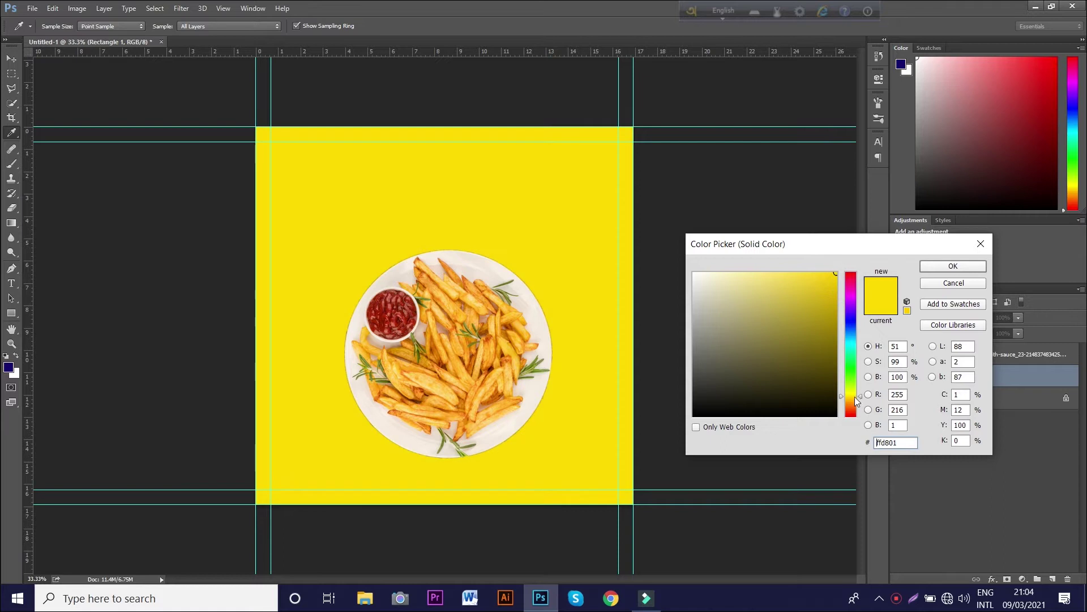
{"action": "left_click", "coordinate": [855, 399]}
{"action": "left_click", "coordinate": [854, 397]}
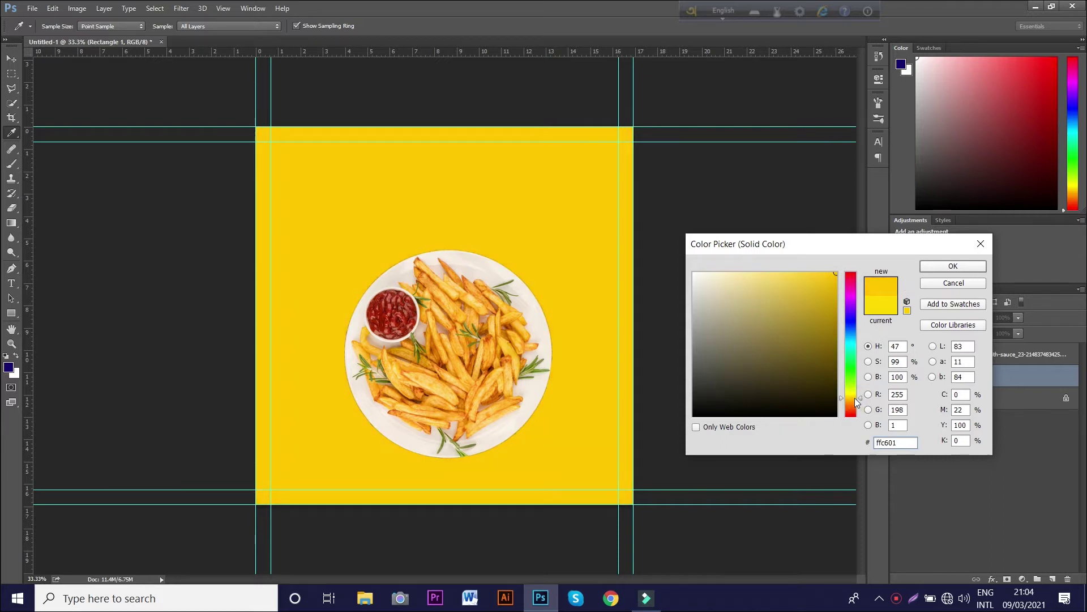
{"action": "left_click", "coordinate": [833, 282]}
{"action": "left_click", "coordinate": [854, 397]}
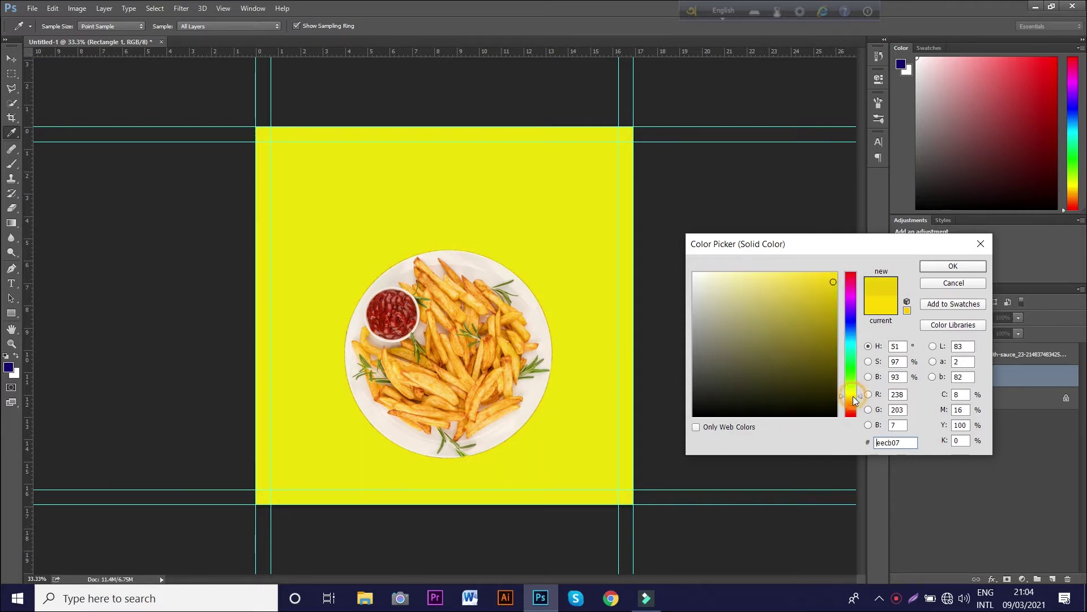
{"action": "left_click", "coordinate": [859, 403]}
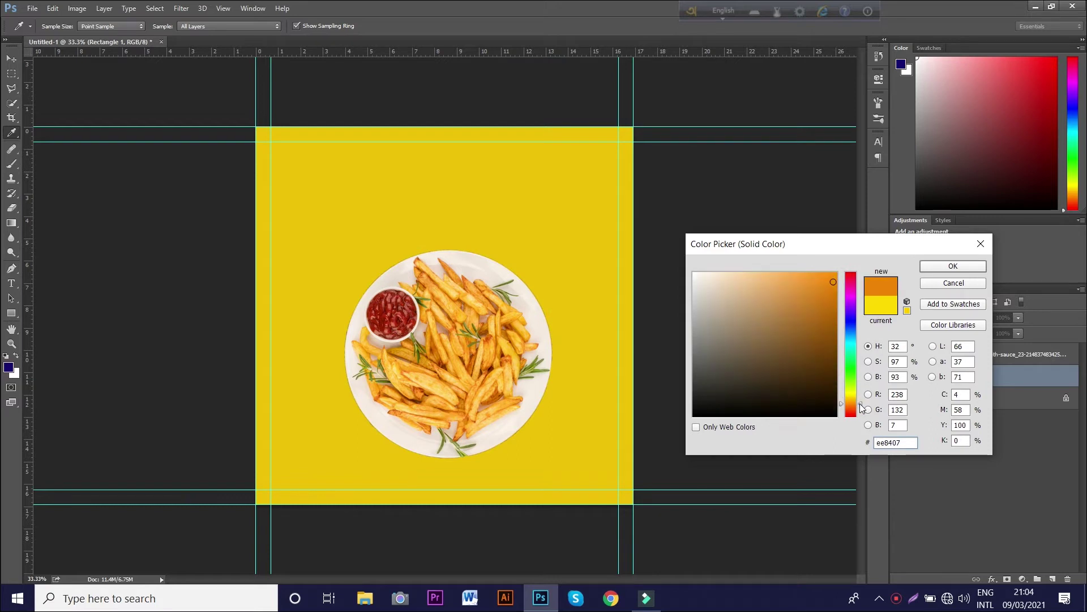
{"action": "left_click_drag", "start_coordinate": [861, 403], "coordinate": [860, 395]}
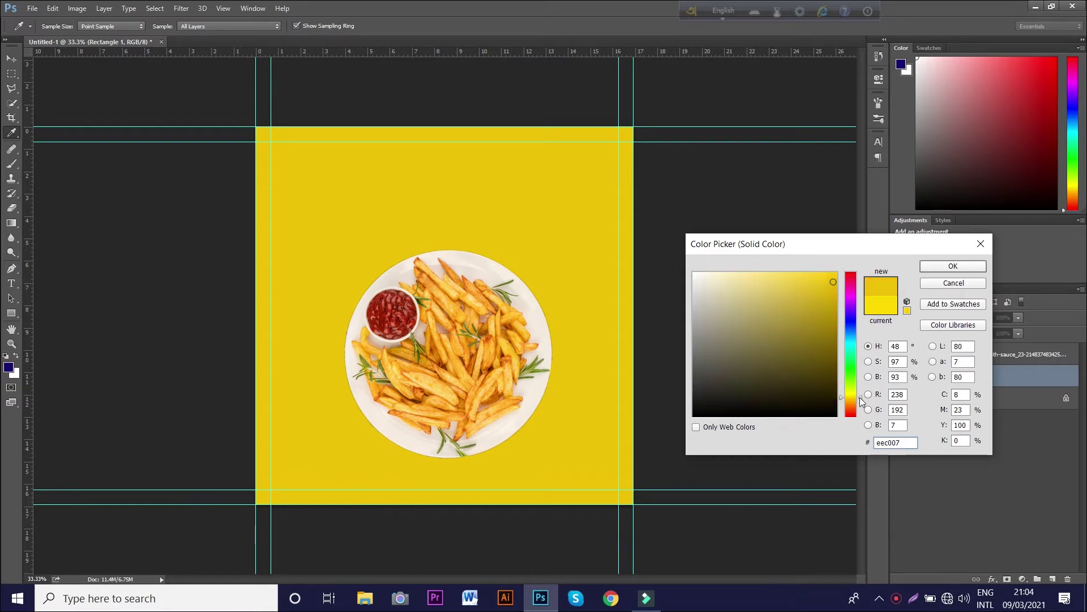
{"action": "mouse_move", "coordinate": [860, 395]}
{"action": "left_mouse_down"}
{"action": "mouse_move", "coordinate": [860, 368]}
{"action": "mouse_move", "coordinate": [861, 393]}
{"action": "left_mouse_up"}
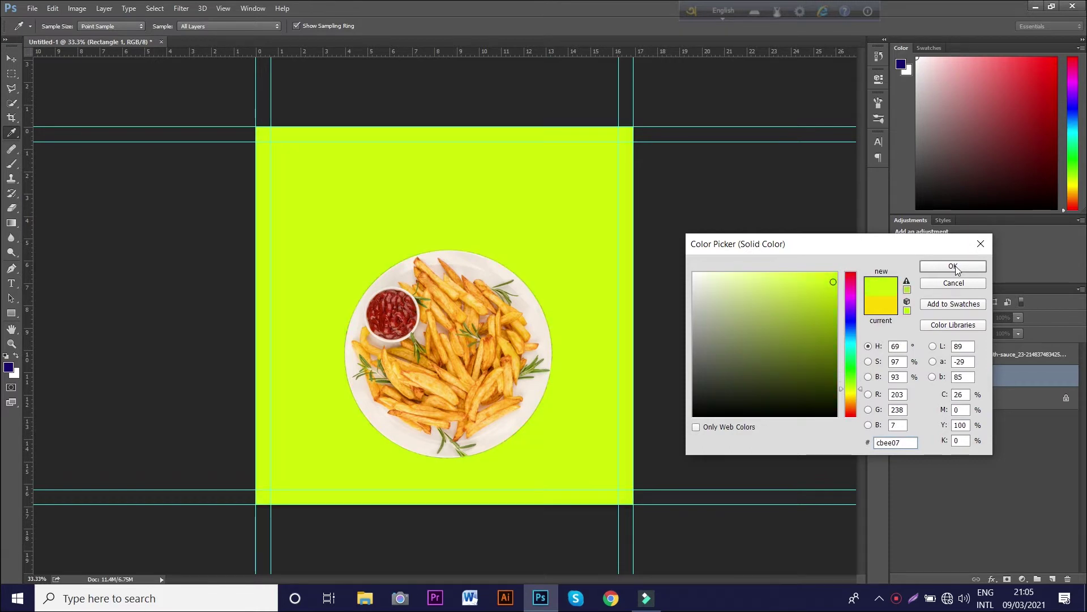
{"action": "left_click", "coordinate": [953, 266]}
{"action": "left_click", "coordinate": [12, 58]}
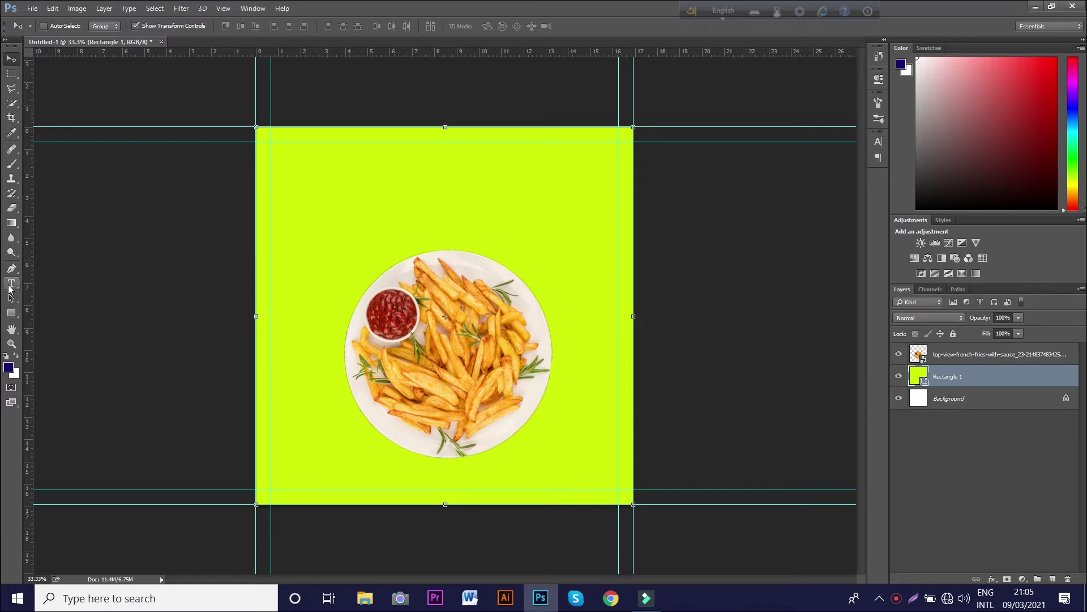
- Type a first 'Potato' text near the square's top, move it, then delete it to redo
{"action": "left_click", "coordinate": [12, 284]}
{"action": "left_click", "coordinate": [318, 186]}
{"action": "type", "text": "p"}
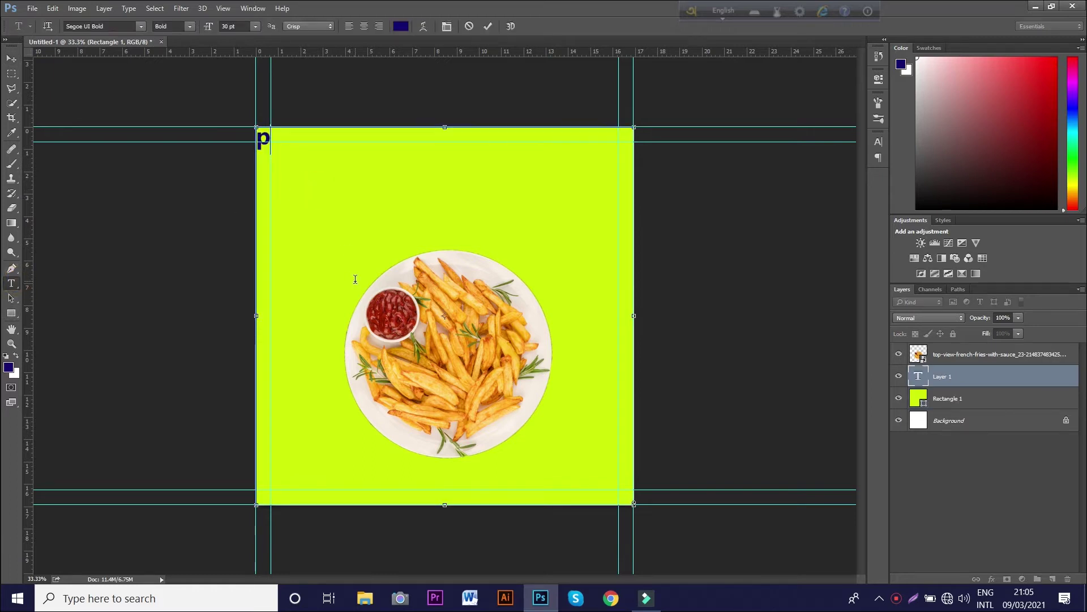
{"action": "key", "text": "BackSpace"}
{"action": "type", "text": "to"}
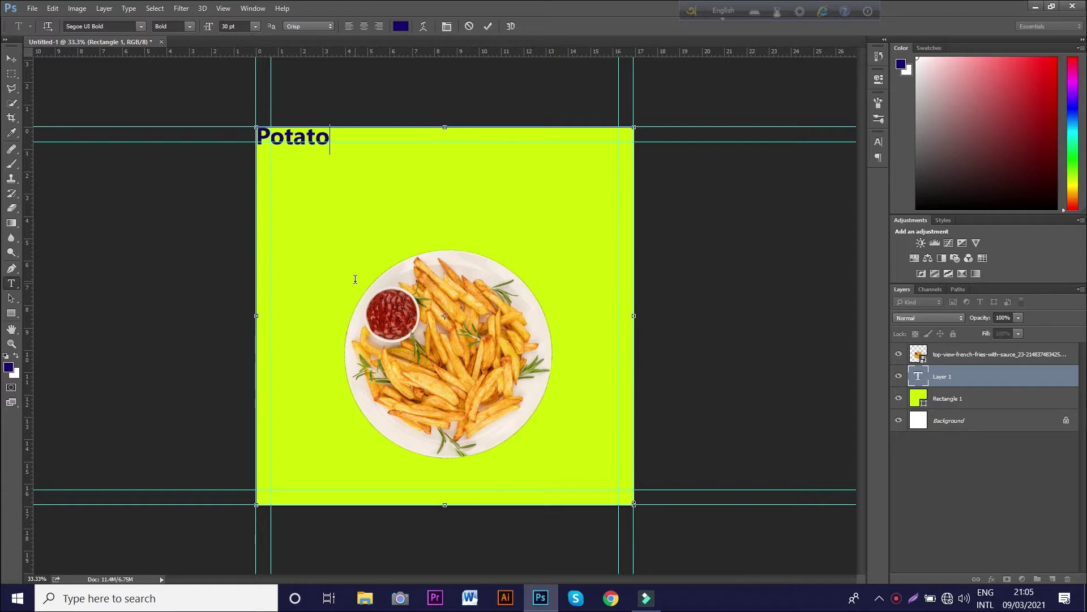
{"action": "left_click", "coordinate": [11, 58]}
{"action": "left_click_drag", "start_coordinate": [965, 377], "coordinate": [954, 355]}
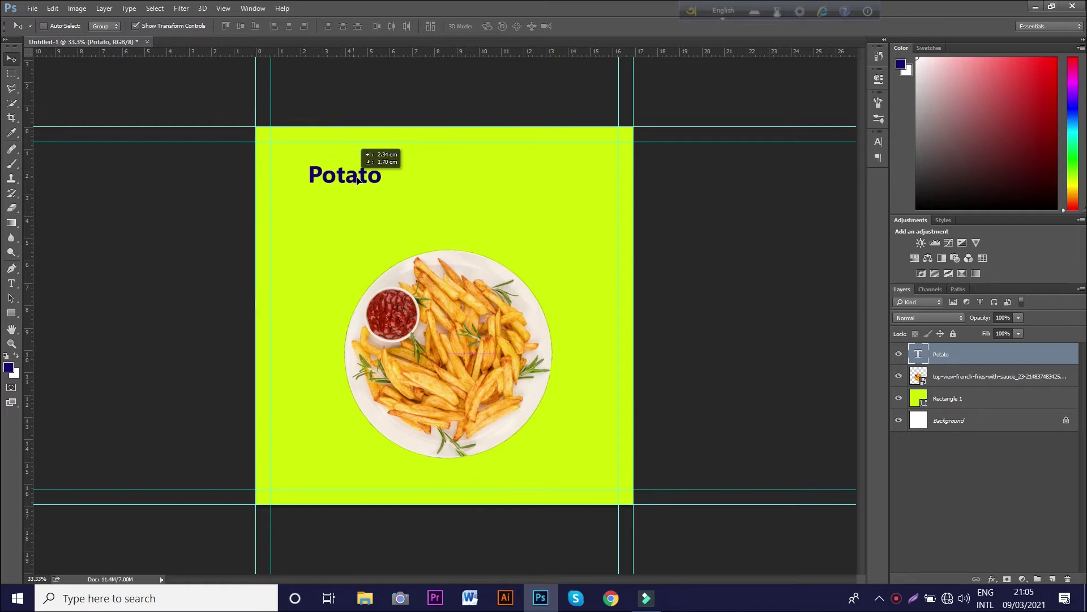
{"action": "left_click_drag", "start_coordinate": [305, 141], "coordinate": [394, 179]}
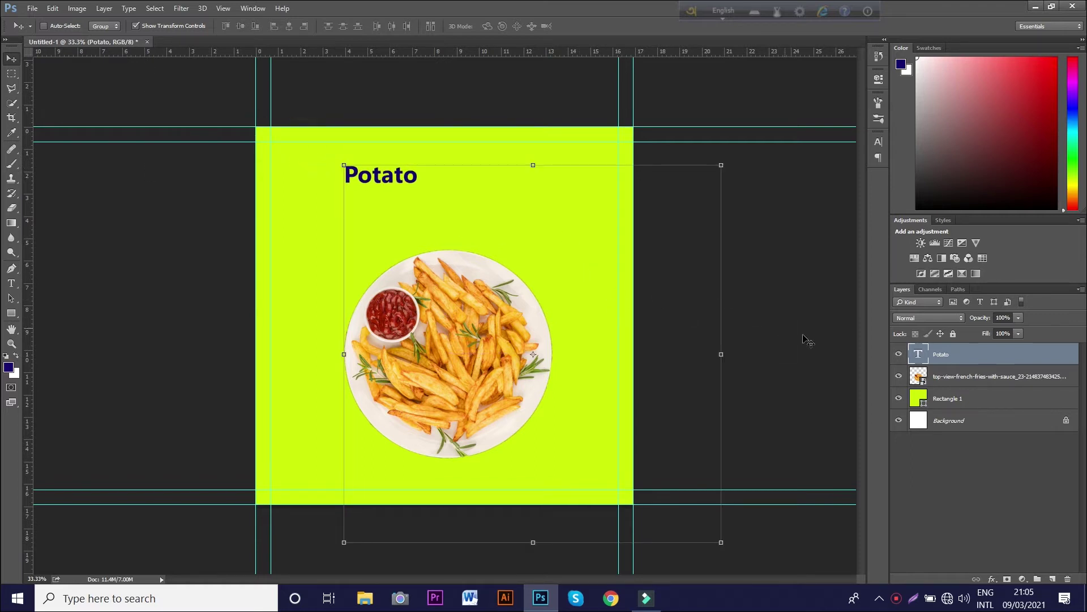
{"action": "key", "text": "Delete"}
- Retype 'Potato' and scale it to about 324%, centred above the fries plate
{"action": "left_click", "coordinate": [11, 284]}
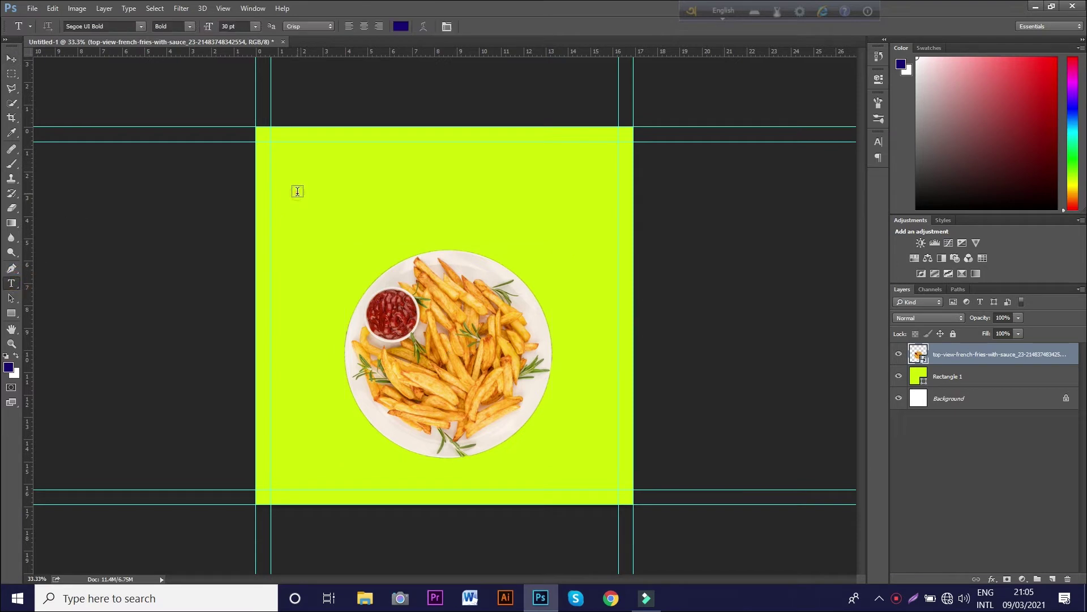
{"action": "left_click", "coordinate": [297, 191]}
{"action": "type", "text": "Potato"}
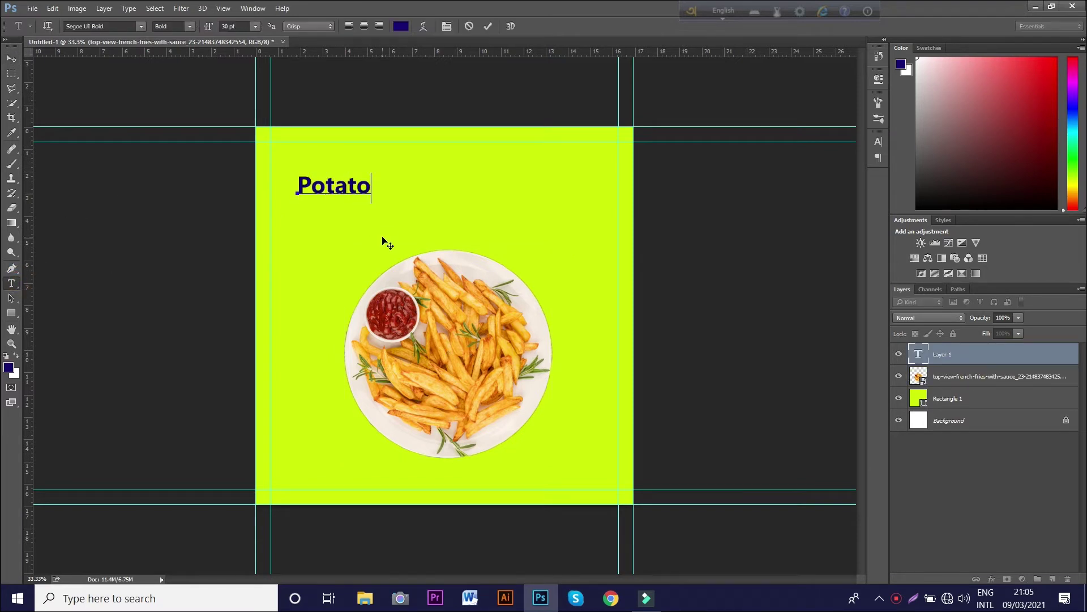
{"action": "left_click", "coordinate": [12, 58]}
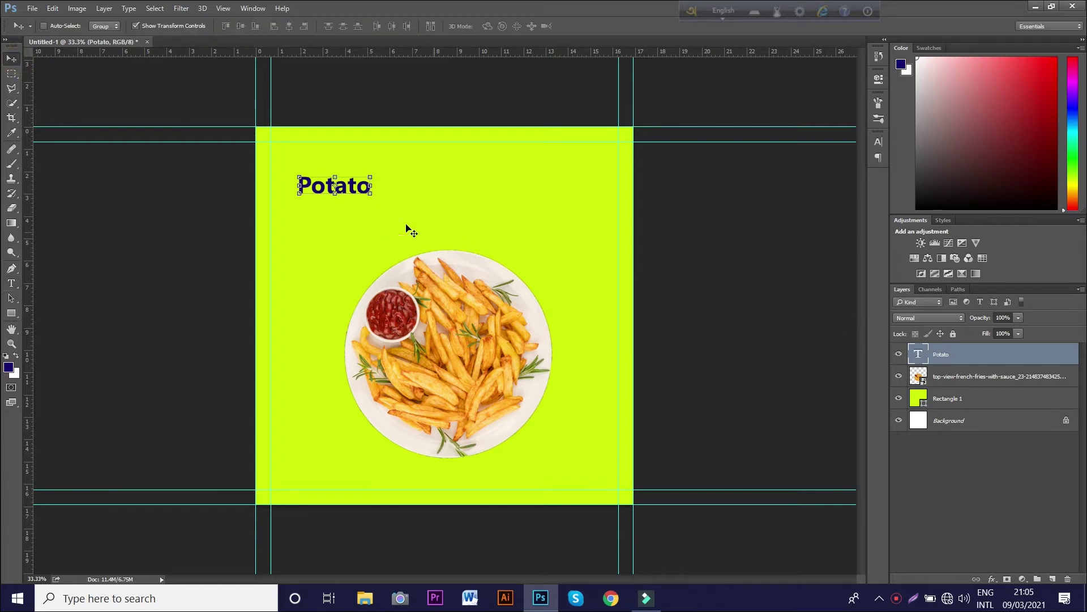
{"action": "left_click", "coordinate": [371, 195]}
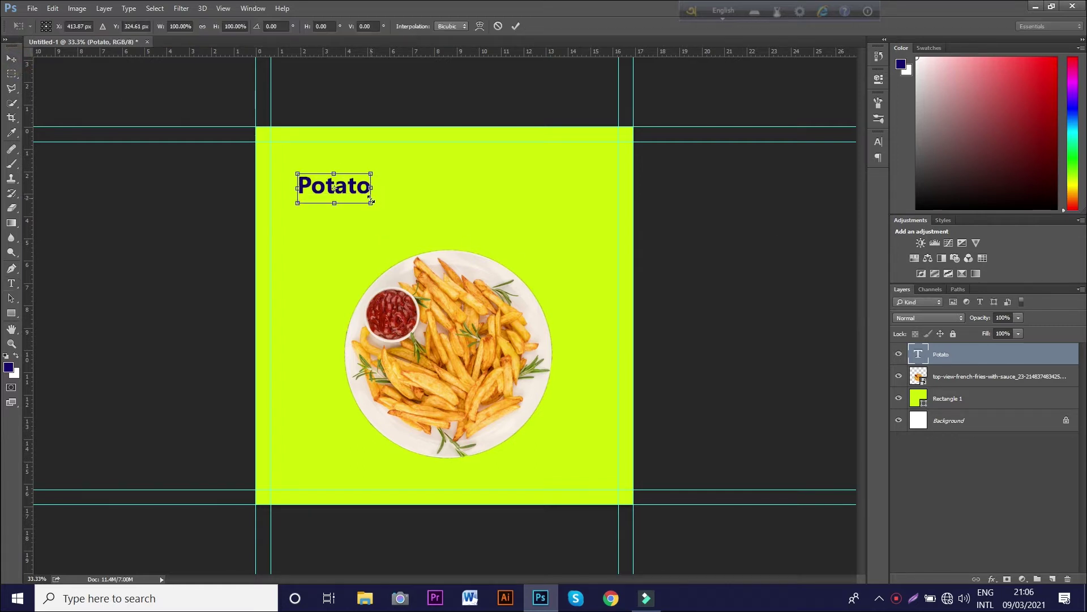
{"action": "left_click_drag", "start_coordinate": [373, 205], "coordinate": [456, 238]}
{"action": "mouse_move", "coordinate": [362, 188]}
{"action": "left_mouse_down"}
{"action": "mouse_move", "coordinate": [478, 195]}
{"action": "mouse_move", "coordinate": [459, 186]}
{"action": "left_mouse_up"}
- Commit the Potato scaling and change the background square's fill to yellow #faca09
{"action": "key", "text": "Return"}
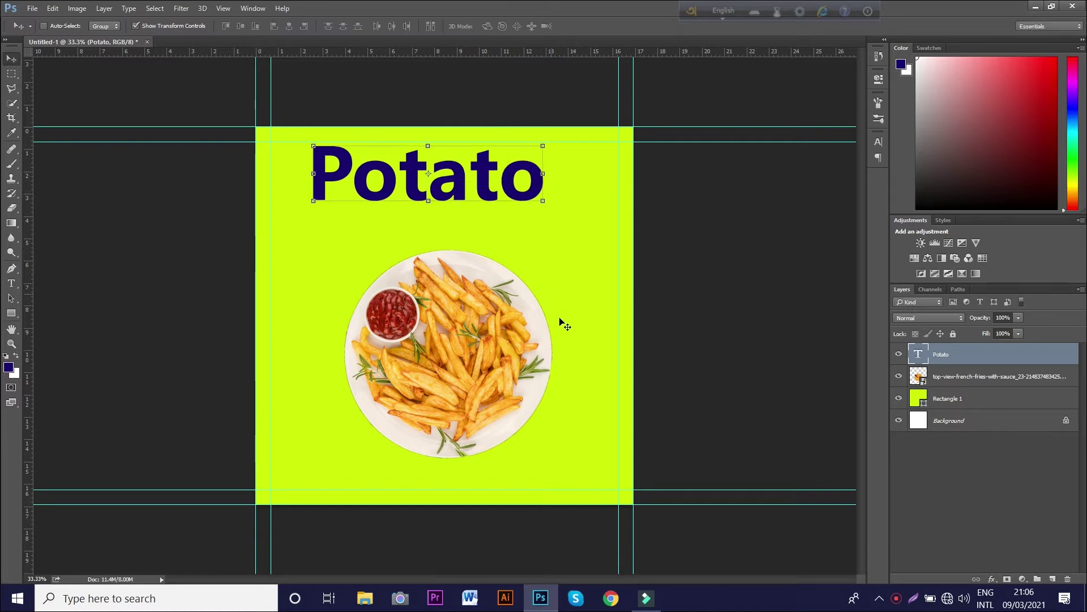
{"action": "left_click", "coordinate": [940, 402]}
{"action": "double_click", "coordinate": [923, 403]}
{"action": "left_click_drag", "start_coordinate": [833, 283], "coordinate": [832, 275]}
{"action": "left_click_drag", "start_coordinate": [859, 389], "coordinate": [859, 401]}
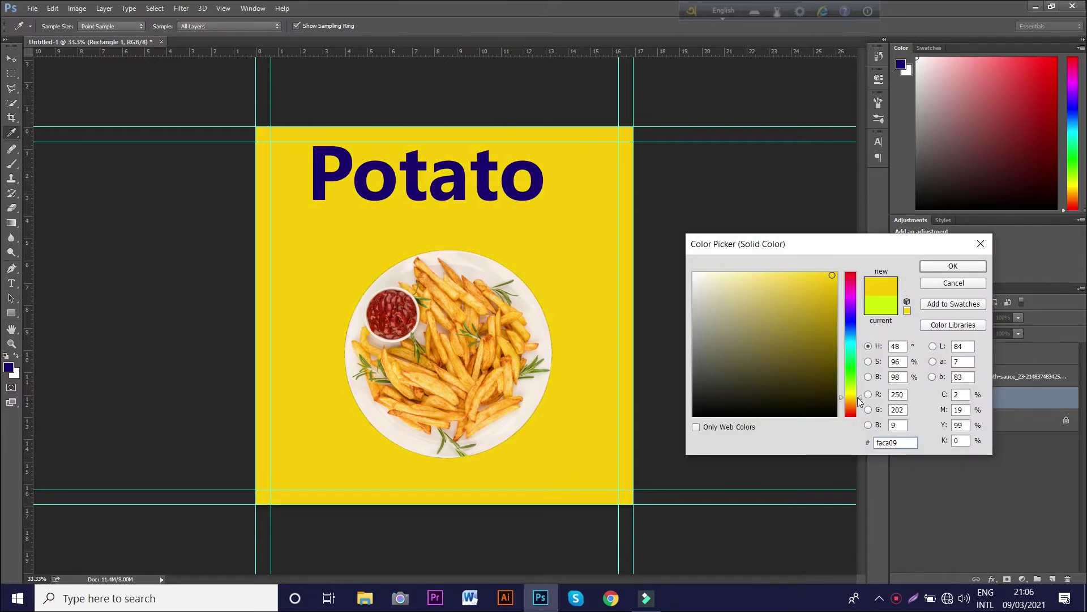
{"action": "left_click", "coordinate": [953, 266]}
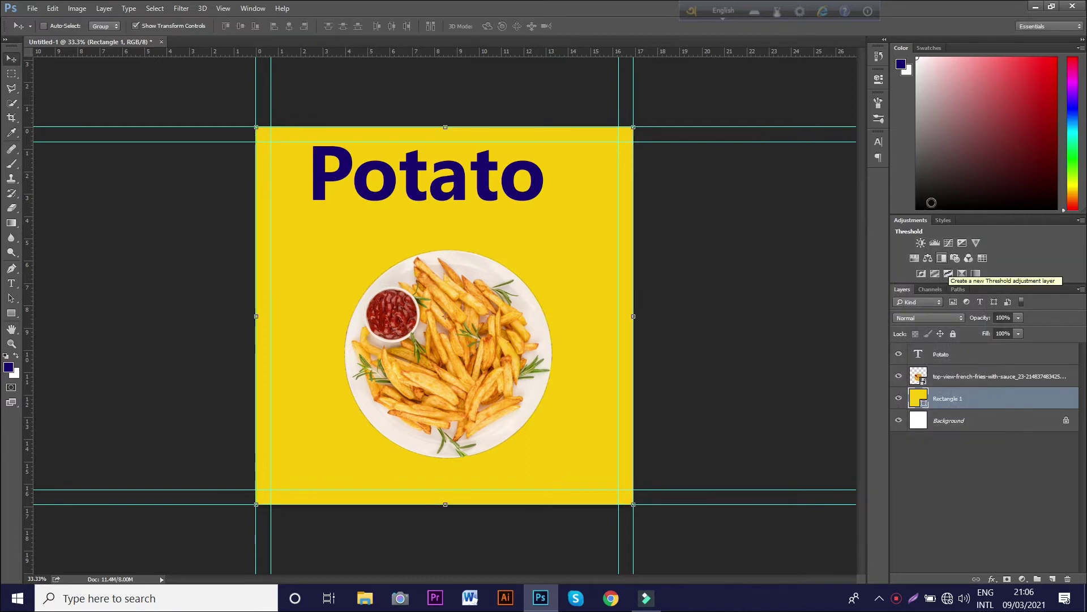
{"action": "double_click", "coordinate": [923, 359]}
{"action": "left_click", "coordinate": [141, 26]}
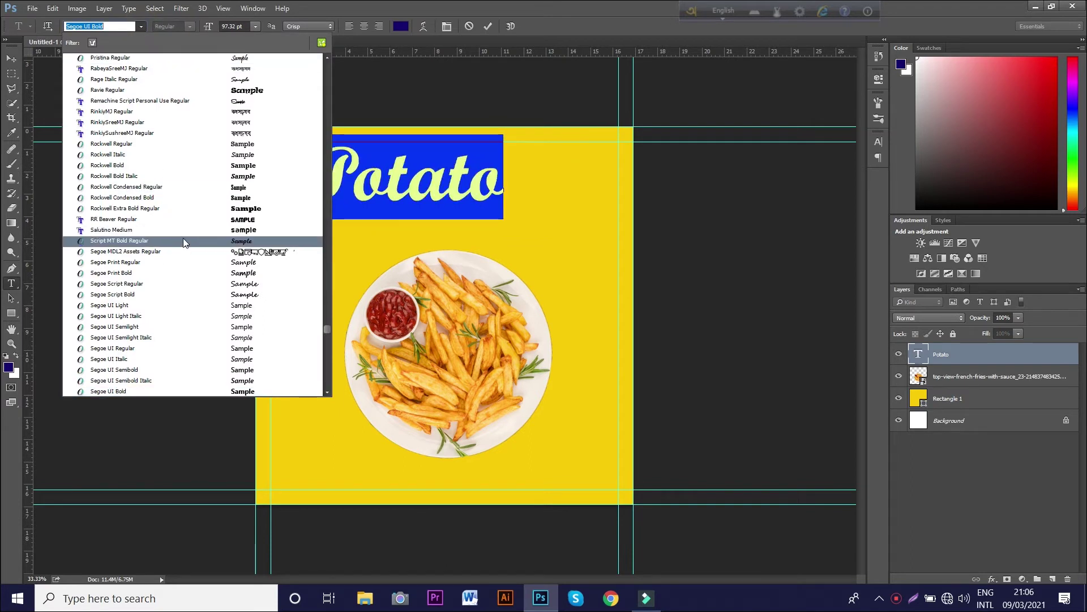
- Set Potato in Segoe UI Black Italic, commit it, and nudge it down slightly
{"action": "scroll", "coordinate": [183, 252], "scroll_direction": "down", "scroll_amount": 3}
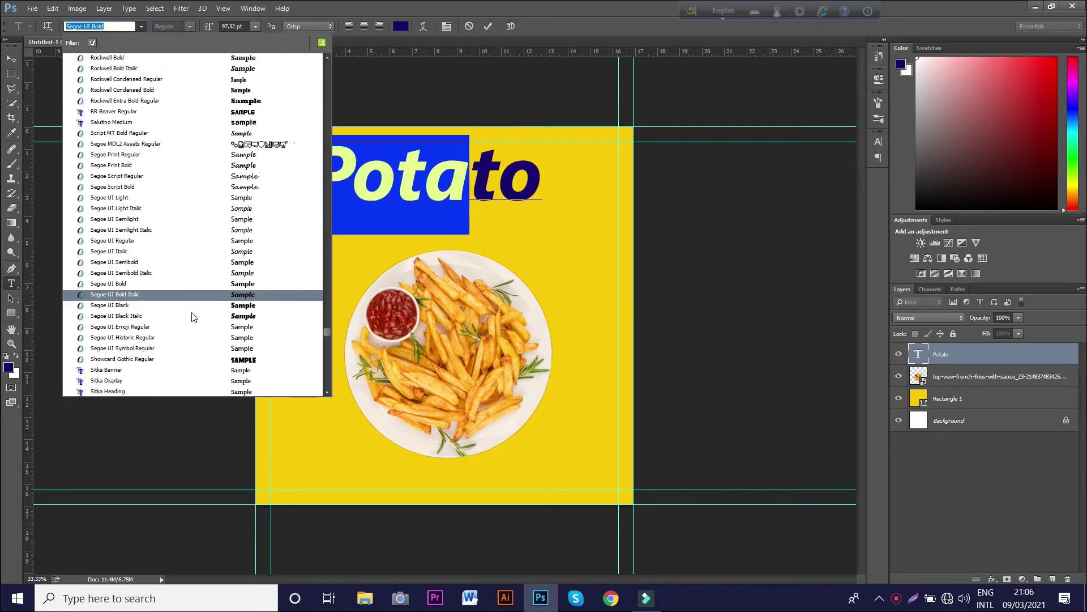
{"action": "left_click", "coordinate": [192, 316]}
{"action": "key", "text": "ctrl+Return"}
{"action": "key", "text": "v"}
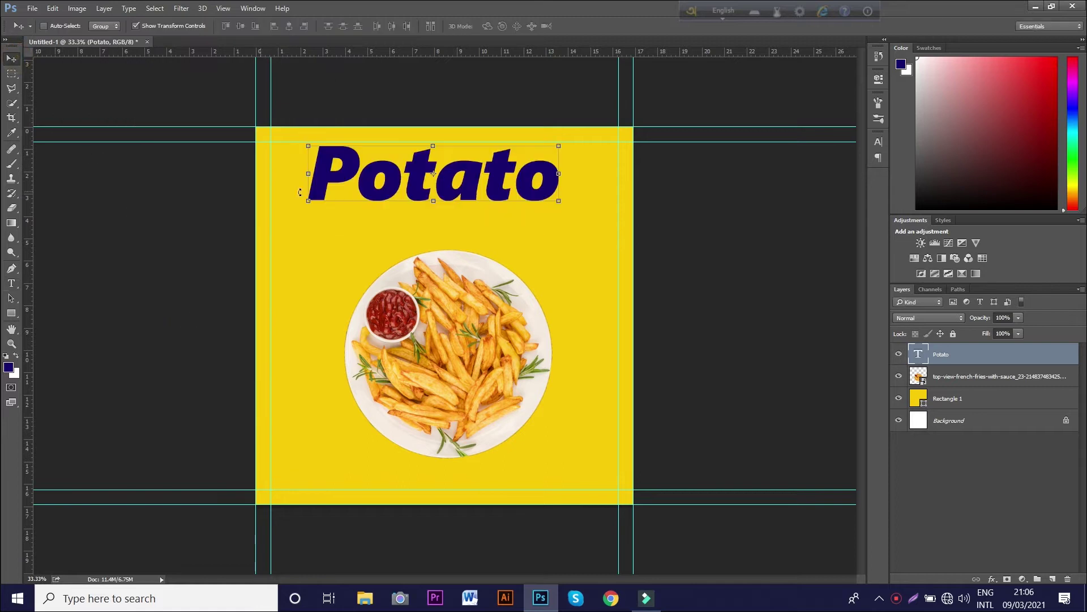
{"action": "key", "text": "Down"}
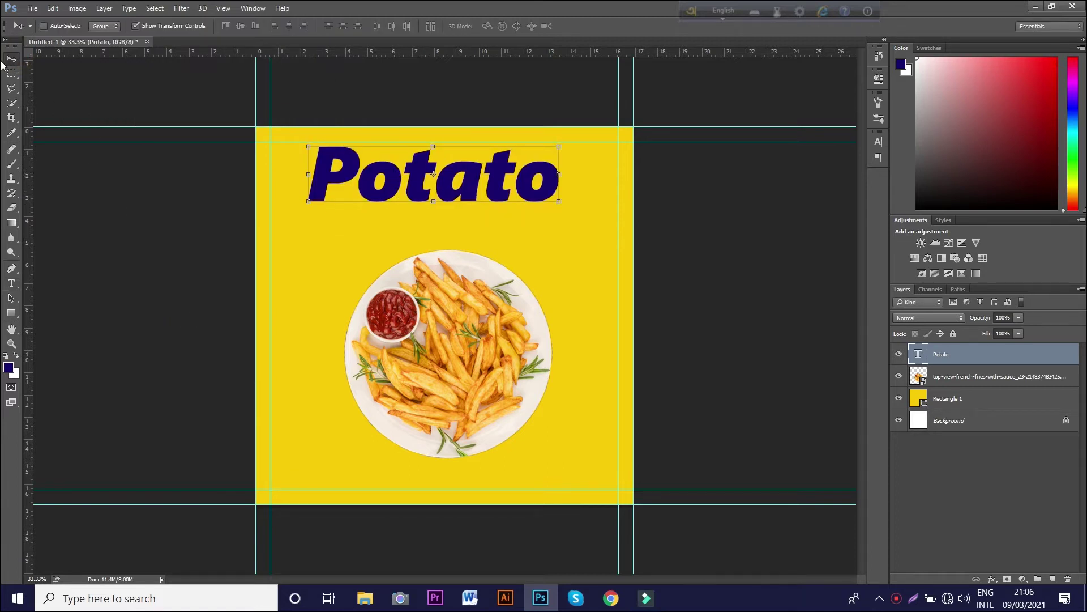
- Add a '-Fries' text layer positioned just beneath the Potato heading
{"action": "left_click", "coordinate": [12, 283]}
{"action": "left_click", "coordinate": [304, 257]}
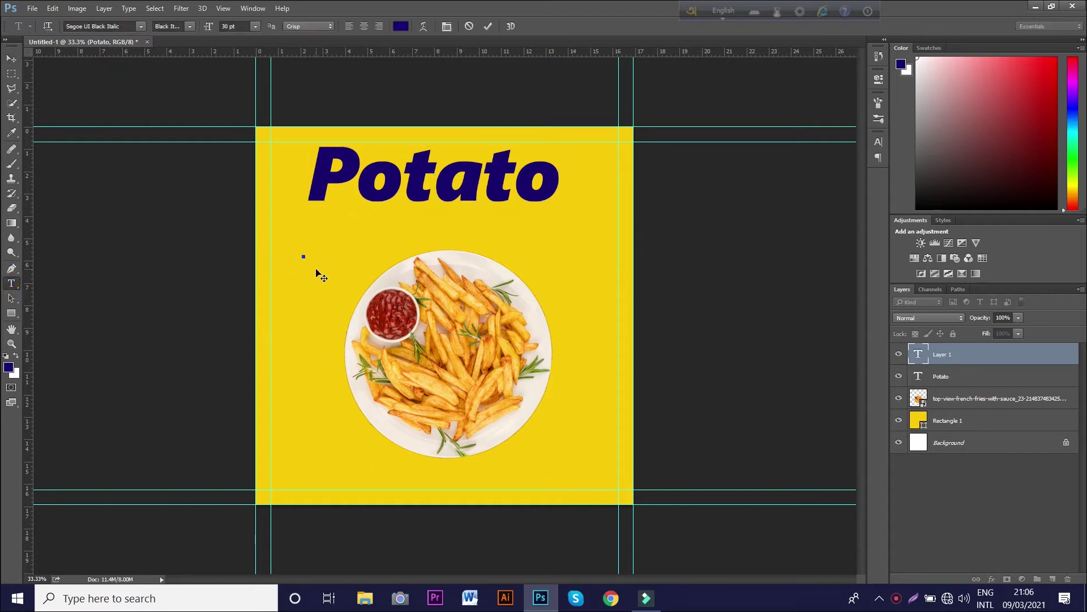
{"action": "type", "text": "Fries"}
{"action": "left_click", "coordinate": [11, 58]}
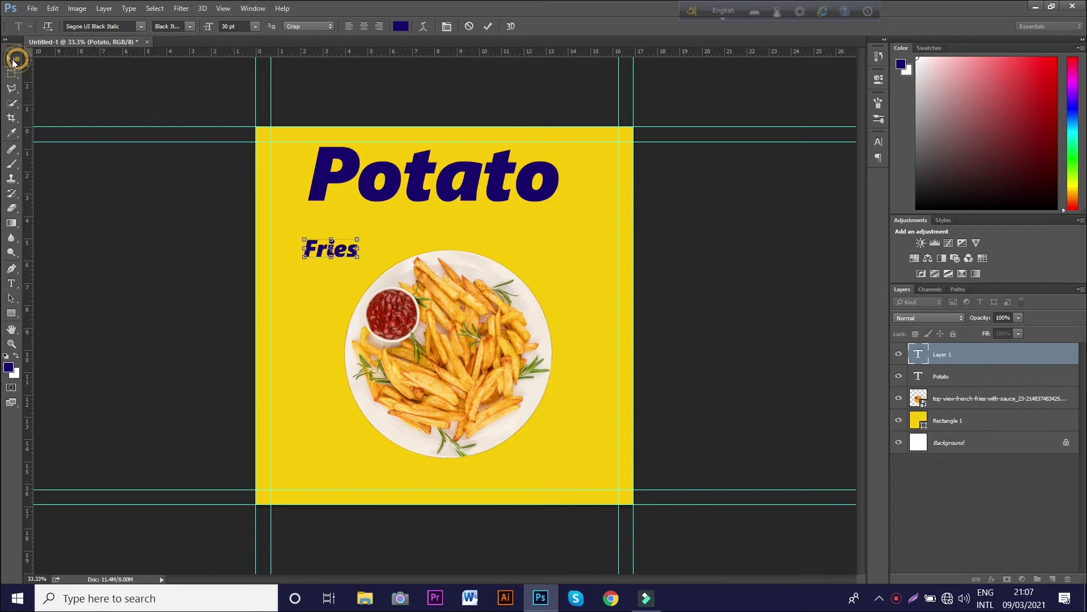
{"action": "left_click_drag", "start_coordinate": [352, 254], "coordinate": [524, 227]}
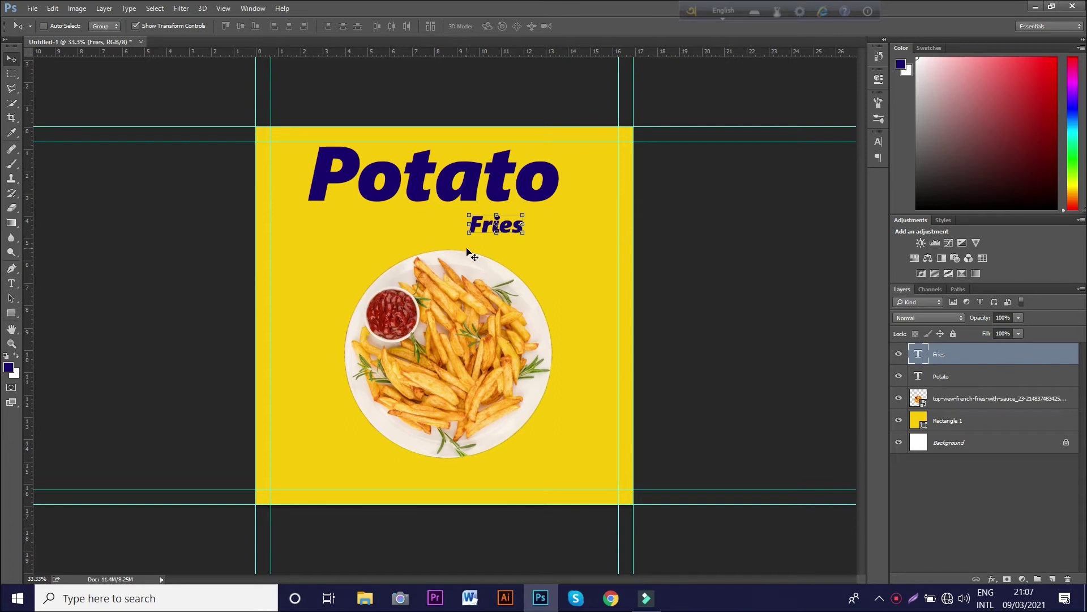
{"action": "double_click", "coordinate": [919, 354]}
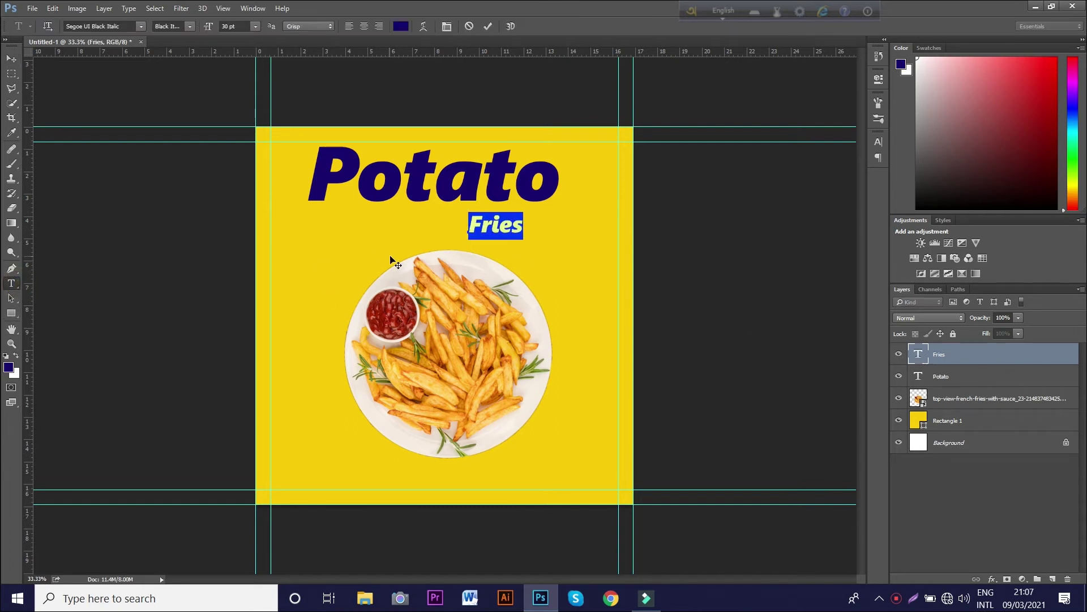
{"action": "left_click", "coordinate": [473, 223]}
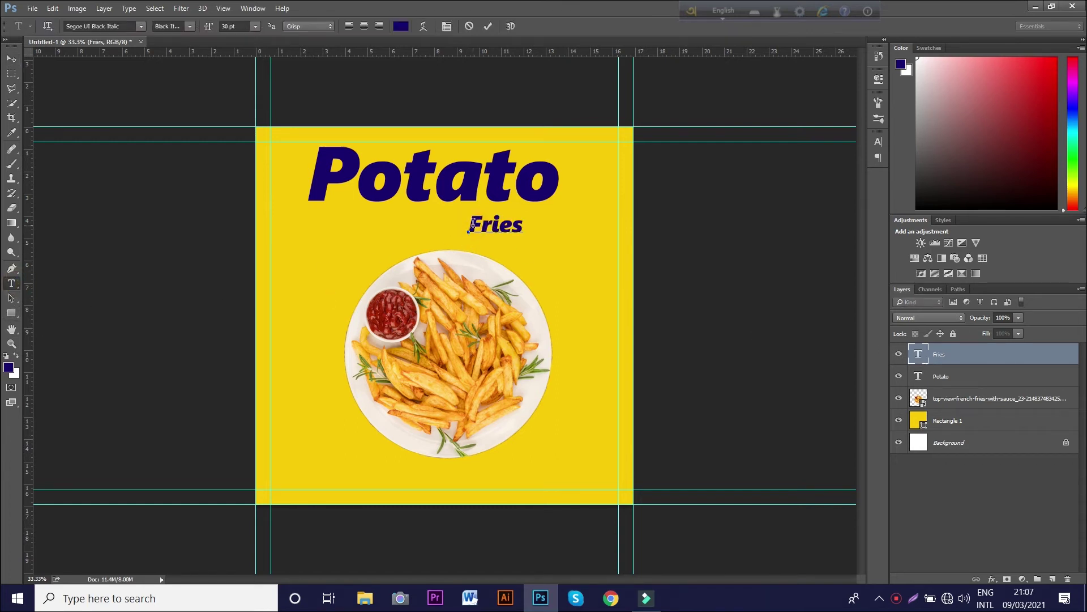
{"action": "type", "text": "-"}
{"action": "left_click", "coordinate": [11, 58]}
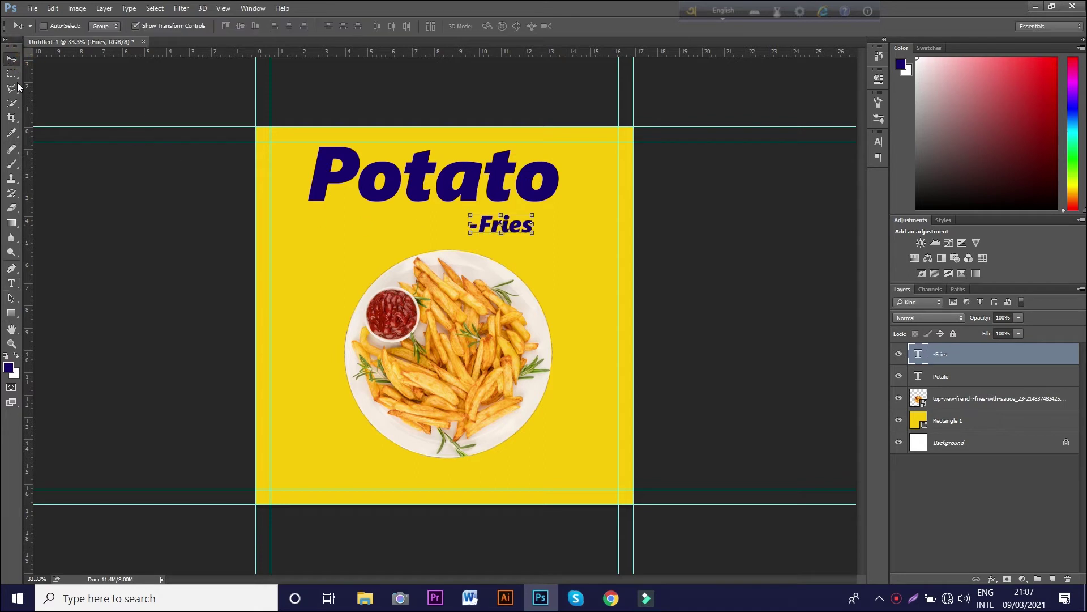
{"action": "left_click_drag", "start_coordinate": [513, 228], "coordinate": [503, 225]}
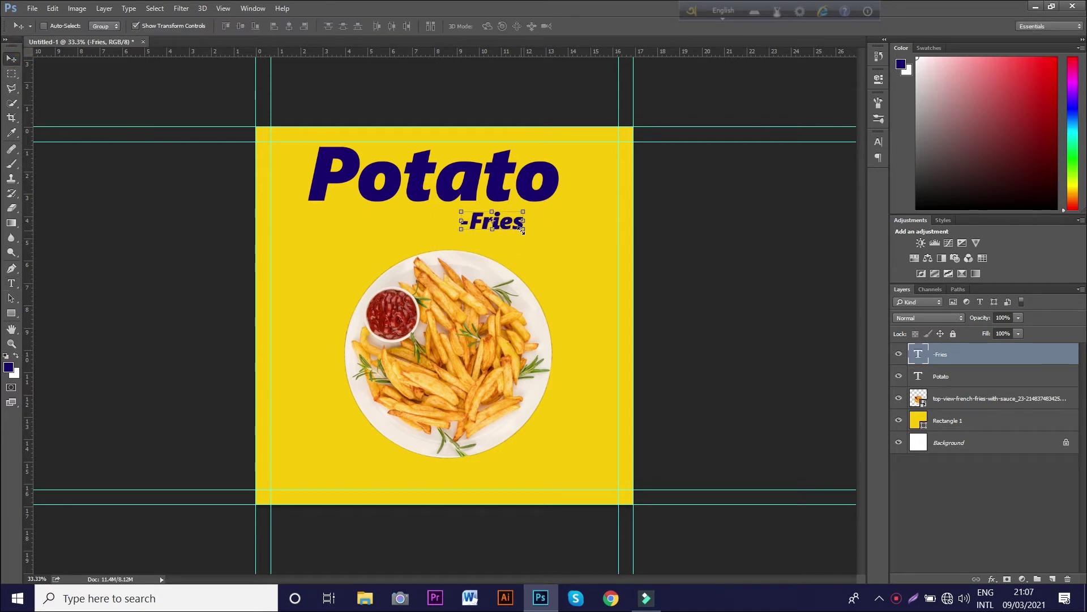
- Set -Fries in Nexa Bold and enlarge it to about 134%
{"action": "double_click", "coordinate": [918, 355]}
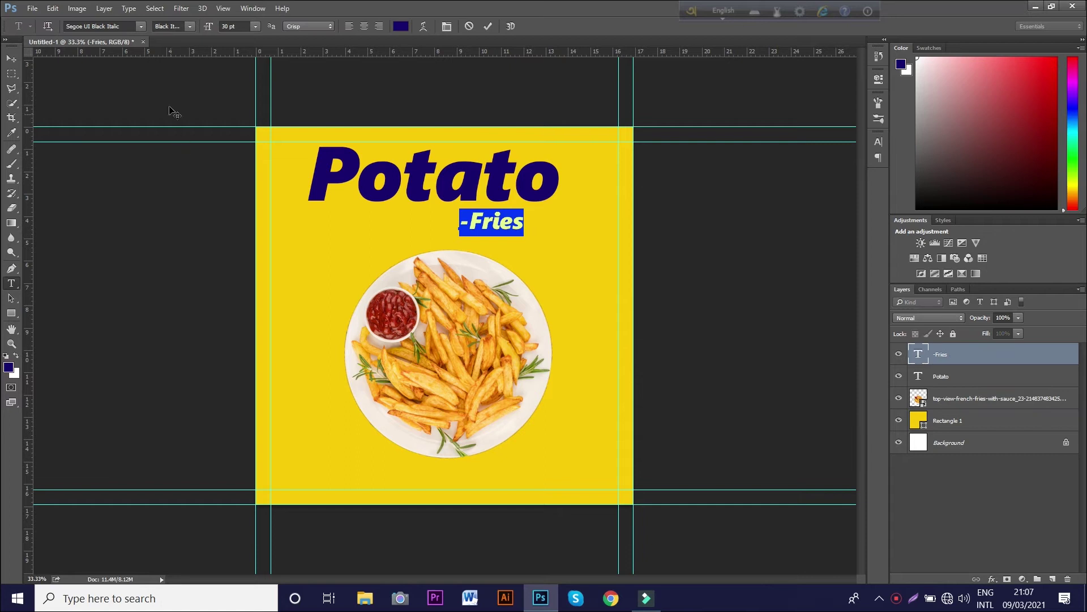
{"action": "left_click", "coordinate": [141, 26]}
{"action": "scroll", "coordinate": [215, 226], "scroll_direction": "down", "scroll_amount": 2}
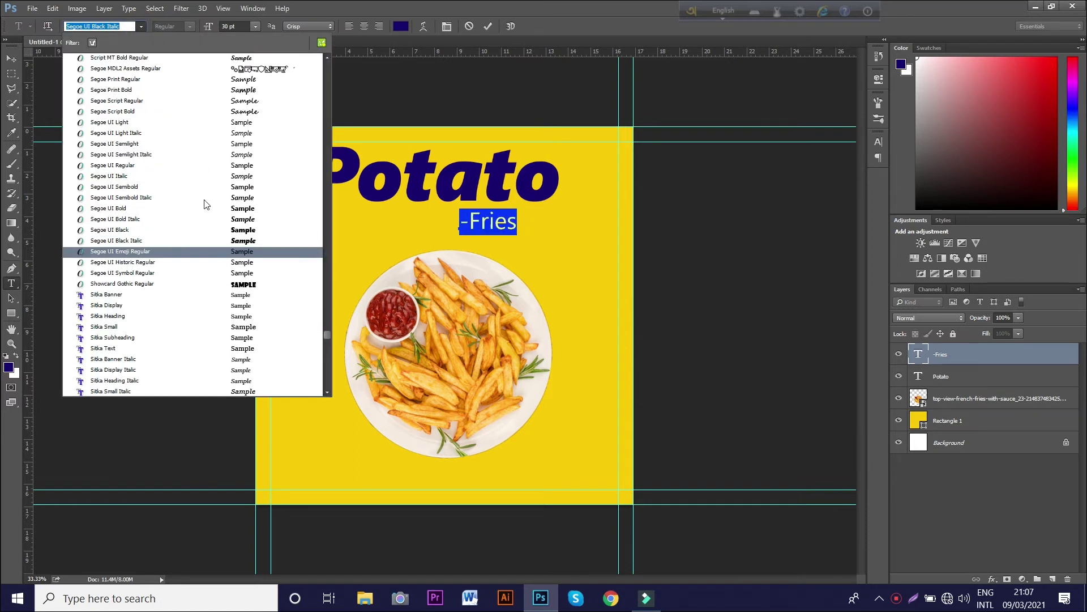
{"action": "type", "text": "nex"}
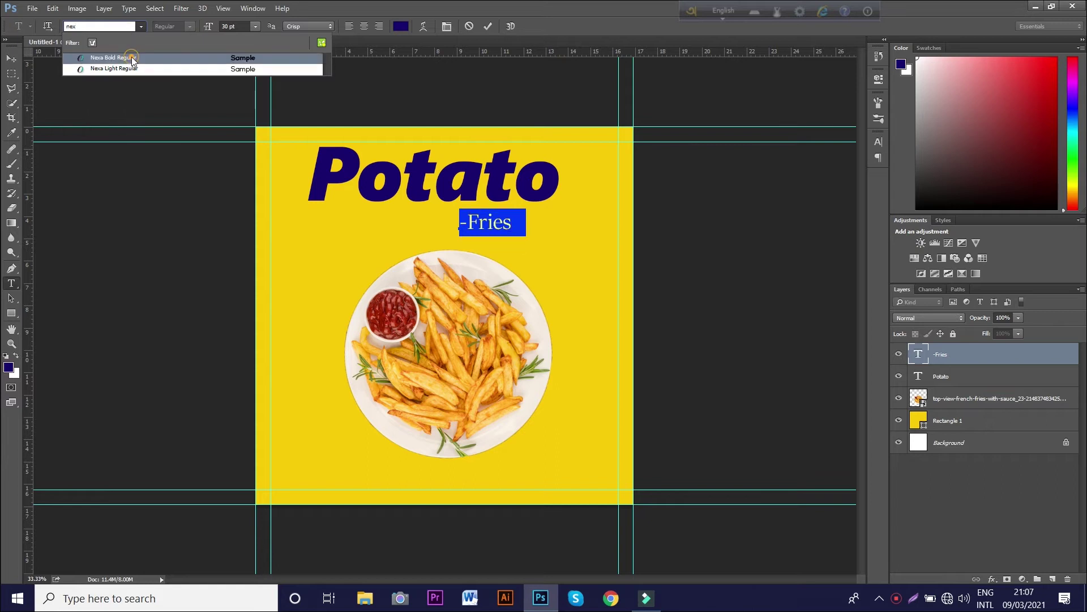
{"action": "left_click", "coordinate": [113, 58]}
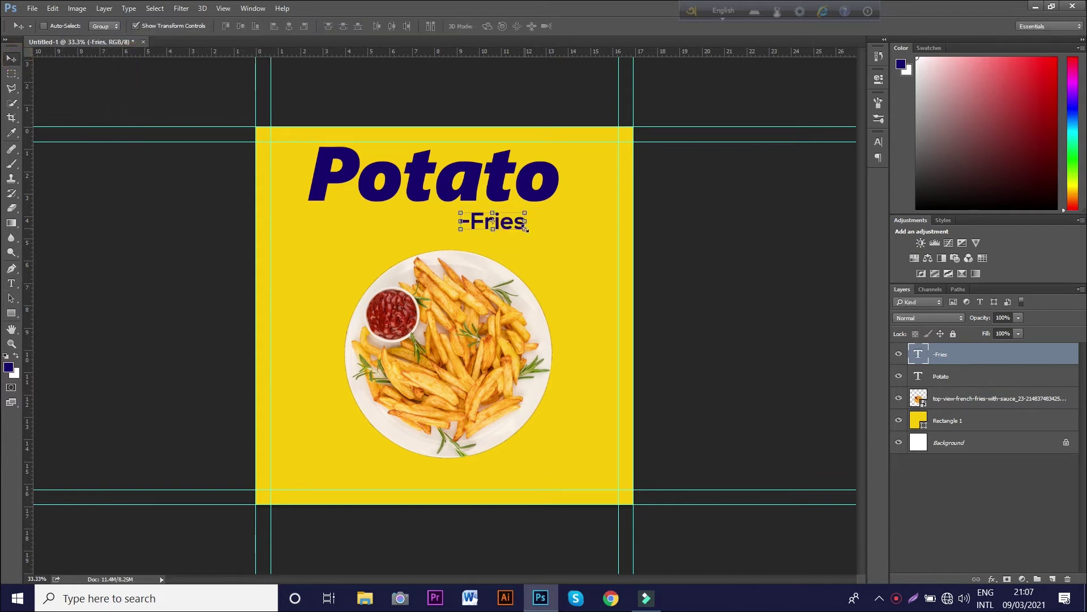
{"action": "left_click", "coordinate": [524, 229]}
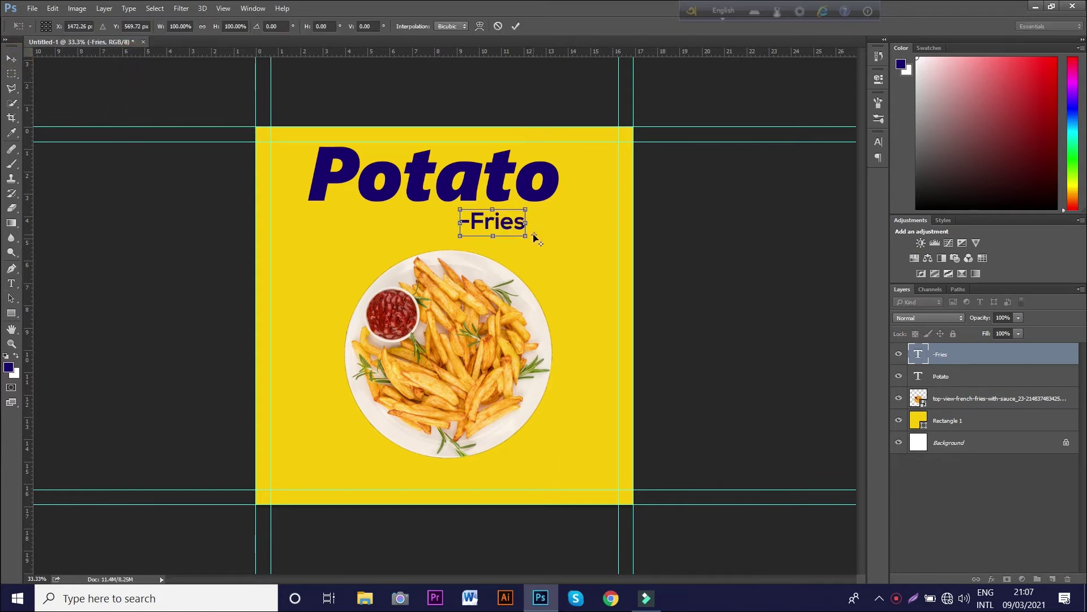
{"action": "mouse_move", "coordinate": [525, 236]}
{"action": "left_mouse_down"}
{"action": "mouse_move", "coordinate": [548, 245]}
{"action": "mouse_move", "coordinate": [502, 227]}
{"action": "left_mouse_up"}
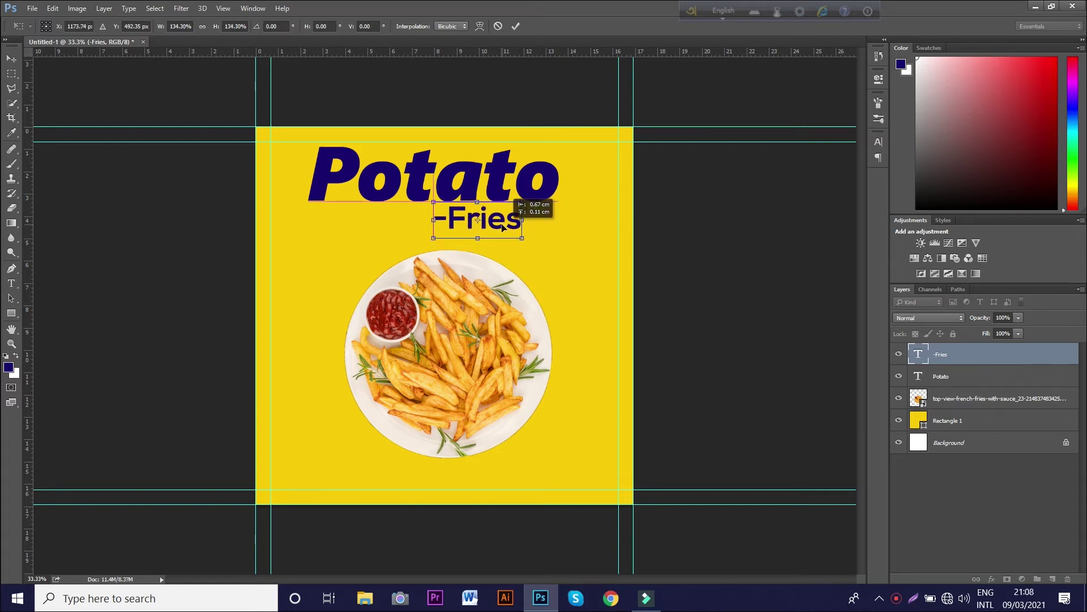
{"action": "key", "text": "Return"}
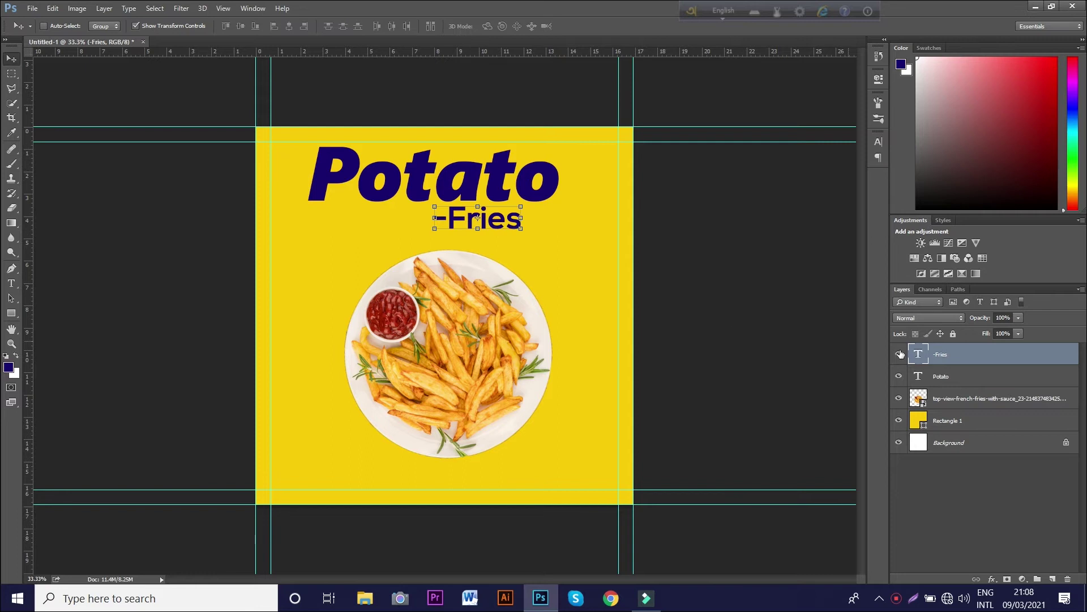
- Nudge both the Potato heading and the -Fries subtitle slightly left
{"action": "left_click", "coordinate": [937, 377]}
{"action": "key", "text": "shift+Left"}
{"action": "key", "text": "shift+Left"}
{"action": "key", "text": "shift+Left"}
{"action": "key", "text": "shift+Left"}
{"action": "key", "text": "shift+Left"}
{"action": "key", "text": "shift+Left"}
{"action": "key", "text": "shift+Left"}
{"action": "key", "text": "Left"}
{"action": "left_click", "coordinate": [933, 352]}
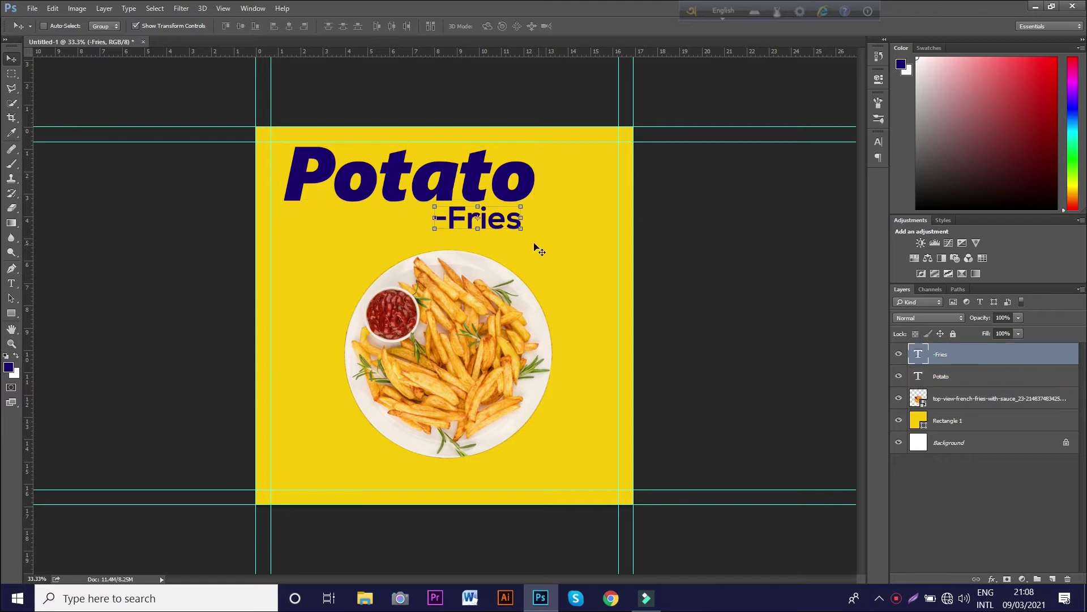
{"action": "key", "text": "shift+Left"}
{"action": "key", "text": "Left"}
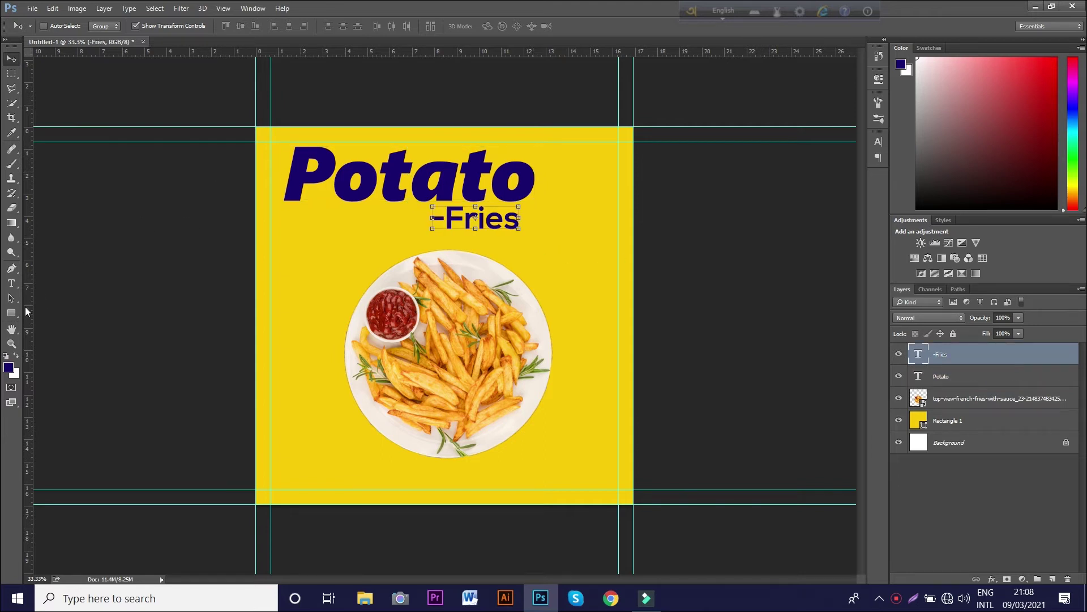
- Draw a thin 25 × 445 px navy vertical bar right of Potato, nudged slightly left
{"action": "left_click", "coordinate": [12, 313]}
{"action": "left_click_drag", "start_coordinate": [547, 155], "coordinate": [551, 238]}
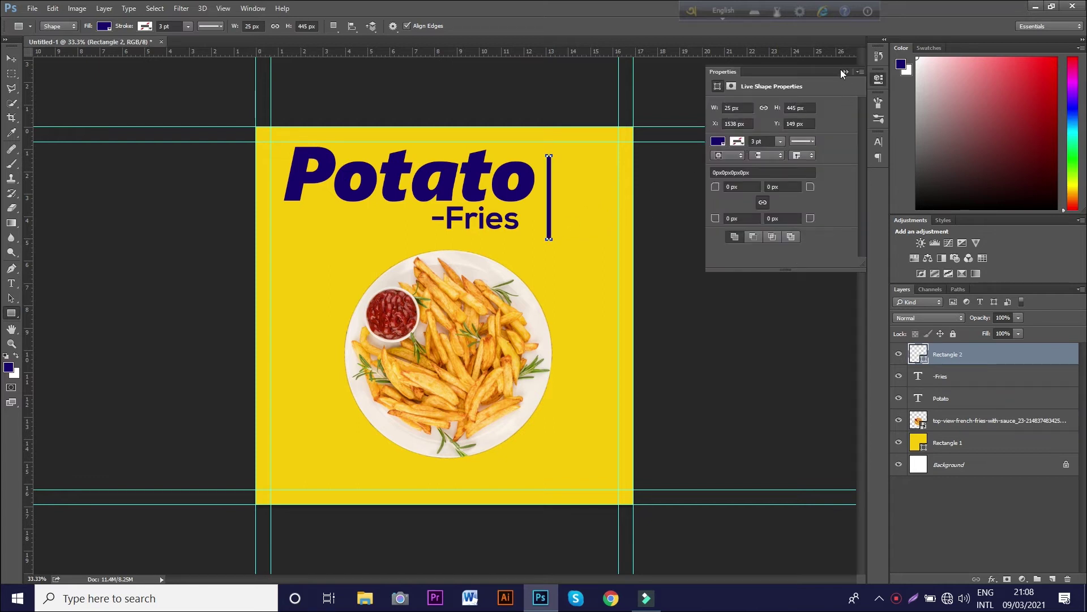
{"action": "left_click", "coordinate": [14, 57]}
{"action": "key", "text": "Left"}
{"action": "key", "text": "Left"}
{"action": "key", "text": "Left"}
{"action": "key", "text": "Left"}
{"action": "key", "text": "Left"}
{"action": "key", "text": "Left"}
{"action": "left_click", "coordinate": [11, 283]}
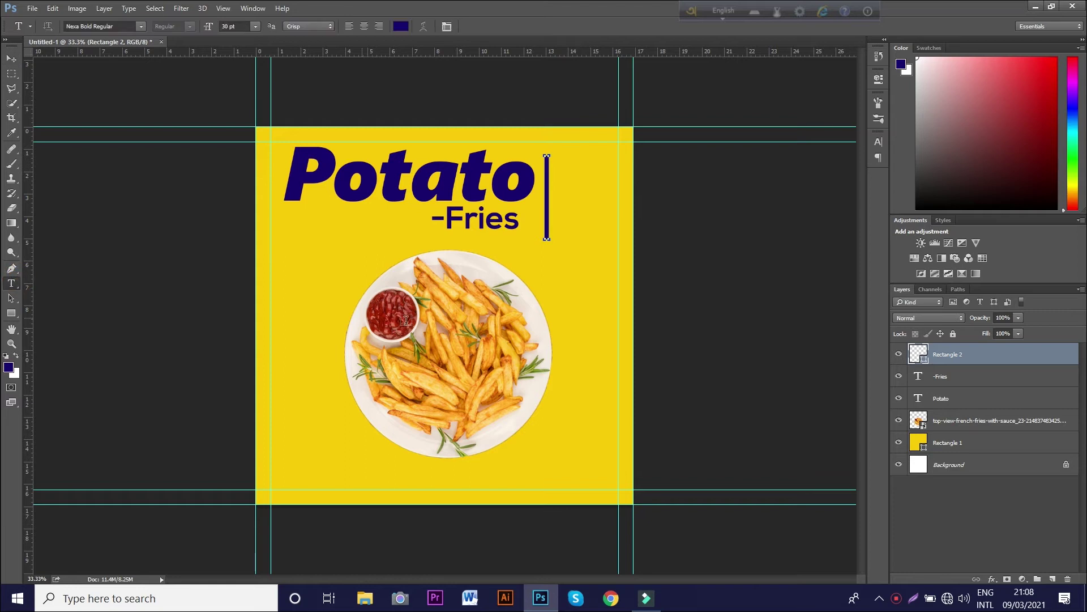
- Add the price '45$' and move it beside Potato, right of the divider bar
{"action": "left_click", "coordinate": [554, 301]}
{"action": "type", "text": "45"}
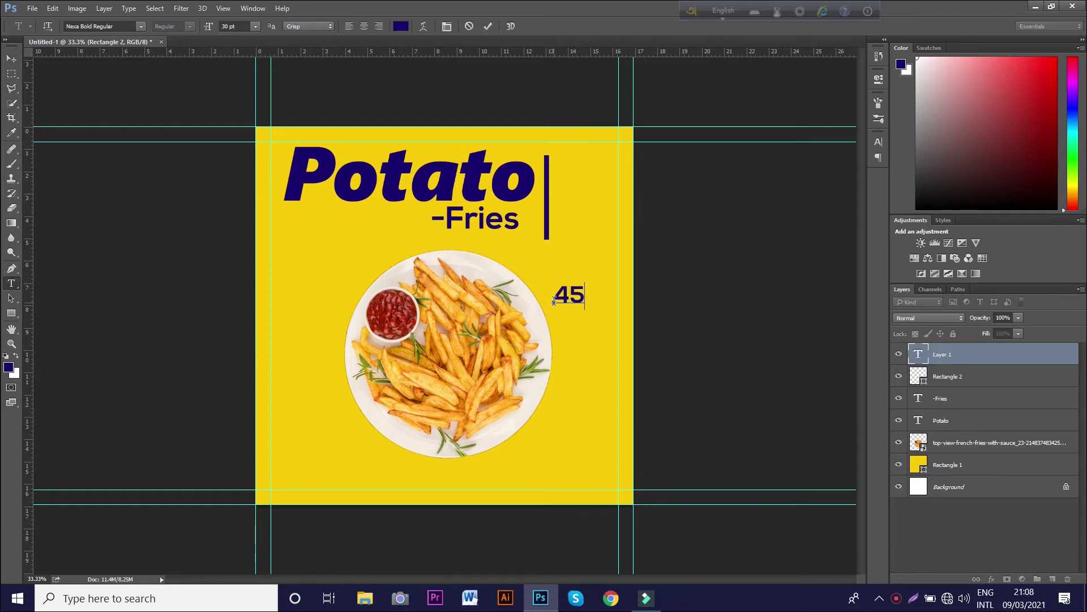
{"action": "left_click", "coordinate": [11, 59]}
{"action": "key", "text": "ctrl+t"}
{"action": "left_click_drag", "start_coordinate": [577, 301], "coordinate": [578, 186]}
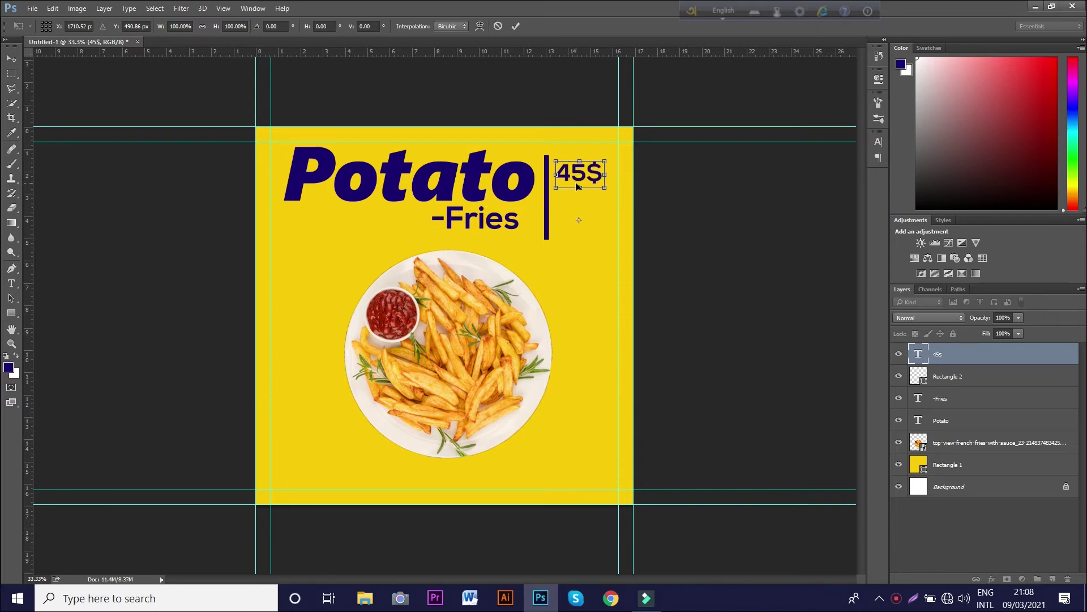
{"action": "key", "text": "Return"}
- Add the word 'only' and place it under 45$ next to the bar
{"action": "key", "text": "t"}
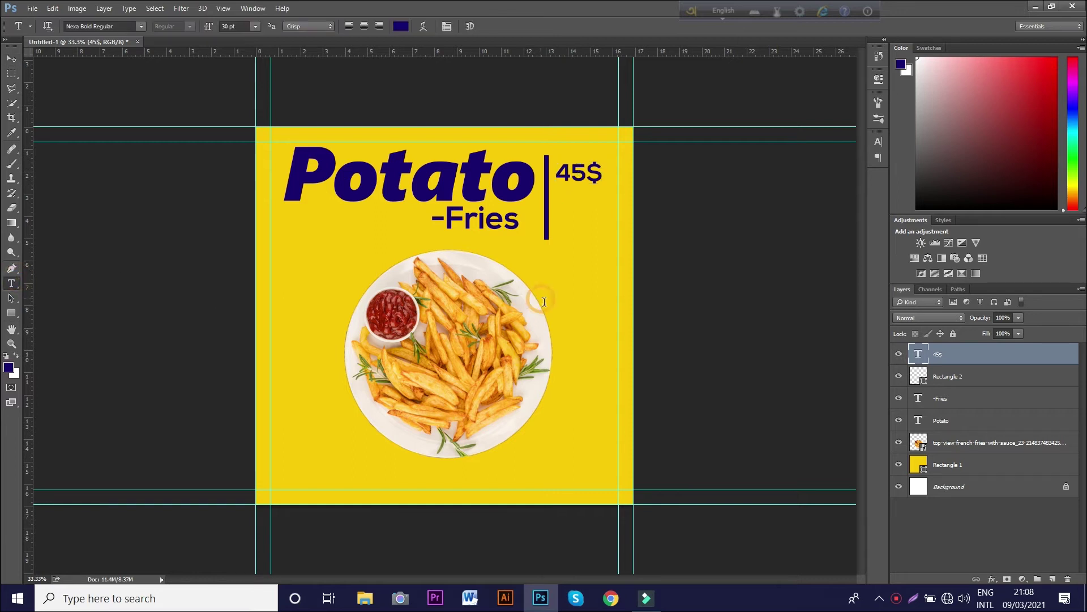
{"action": "left_click", "coordinate": [543, 300]}
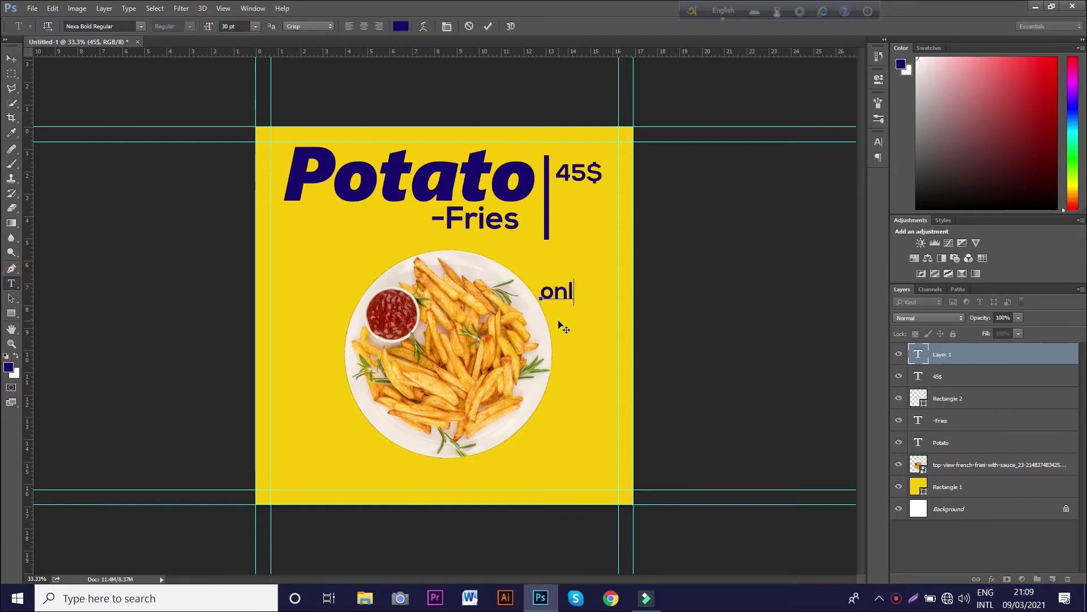
{"action": "type", "text": "only"}
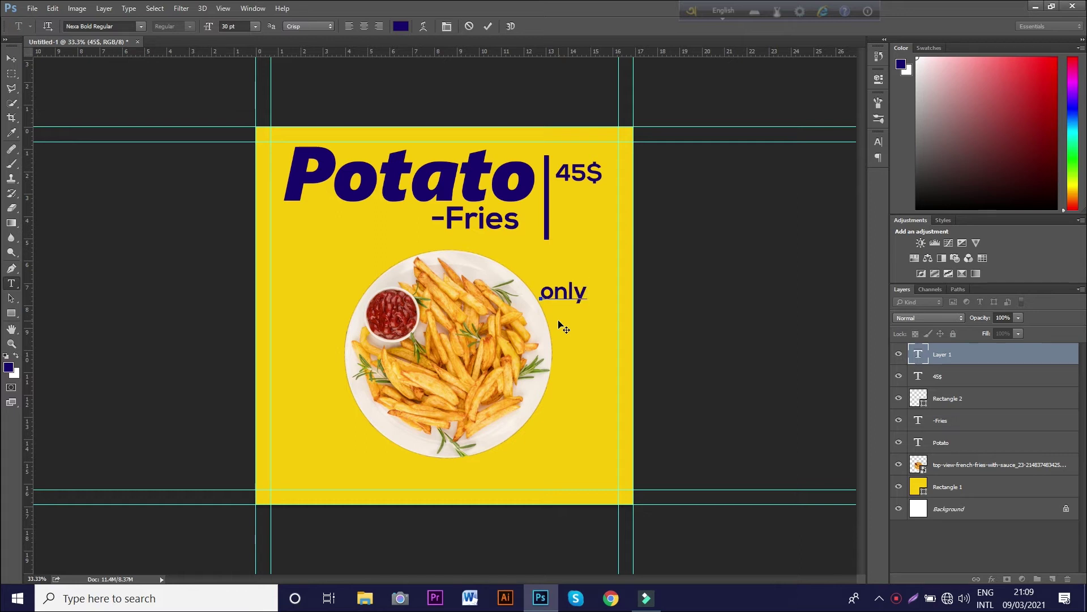
{"action": "key", "text": "ctrl+Return"}
{"action": "key", "text": "v"}
{"action": "left_click_drag", "start_coordinate": [583, 302], "coordinate": [598, 215]}
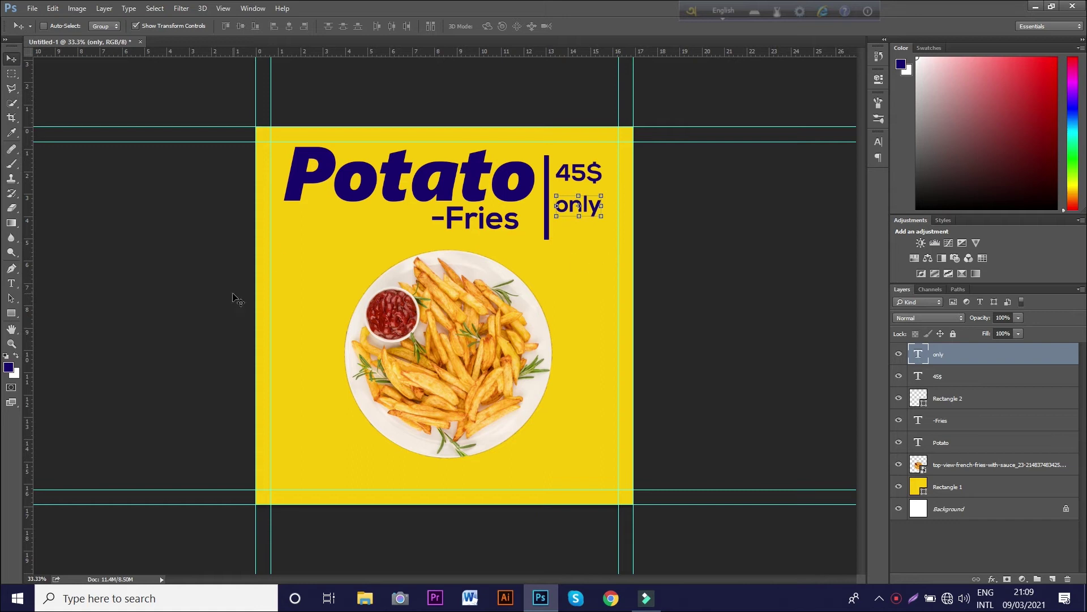
- Nudge the fries plate image left and down
{"action": "left_click", "coordinate": [952, 470]}
{"action": "key", "text": "shift+Left"}
{"action": "key", "text": "shift+Left"}
{"action": "key", "text": "shift+Left"}
{"action": "key", "text": "shift+Down"}
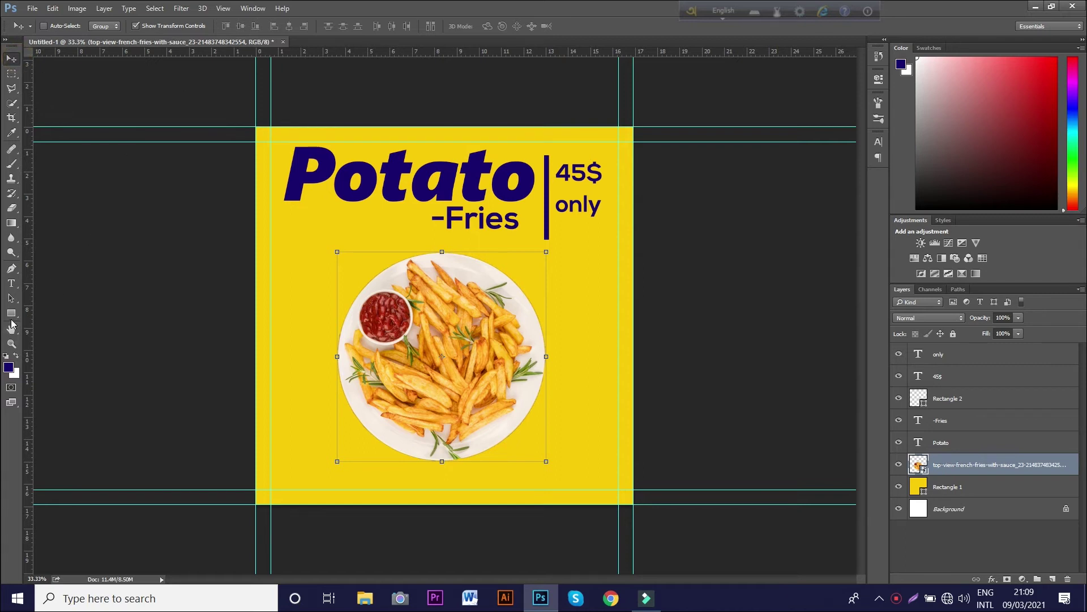
- Draw a navy speech-bubble custom shape and move it left of the plate, above the ketchup
{"action": "left_click", "coordinate": [11, 313]}
{"action": "left_click", "coordinate": [70, 364]}
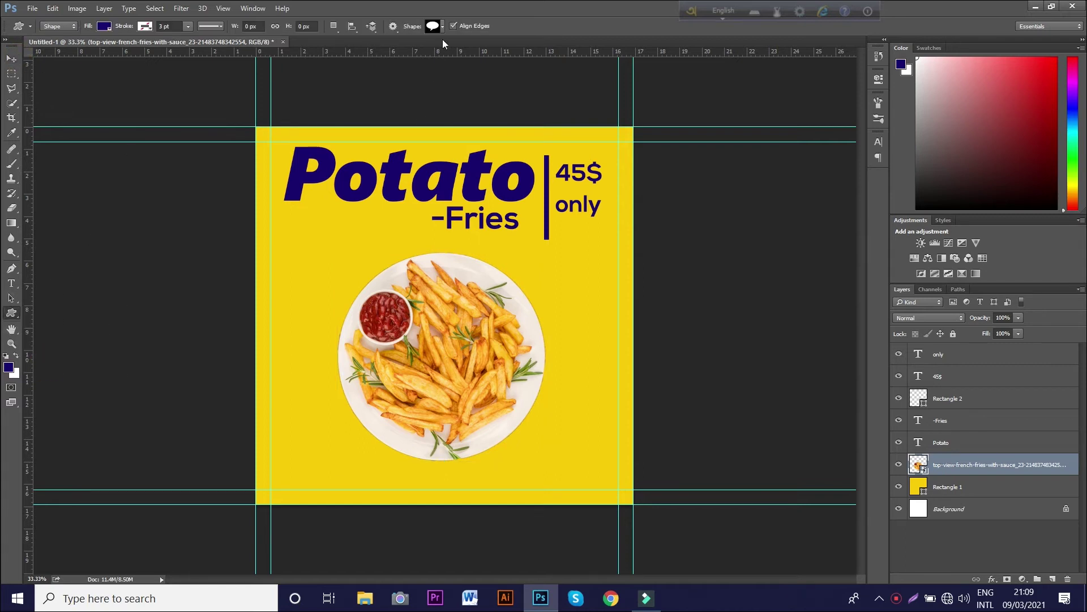
{"action": "left_click_drag", "start_coordinate": [548, 276], "coordinate": [596, 336]}
{"action": "key", "text": "v"}
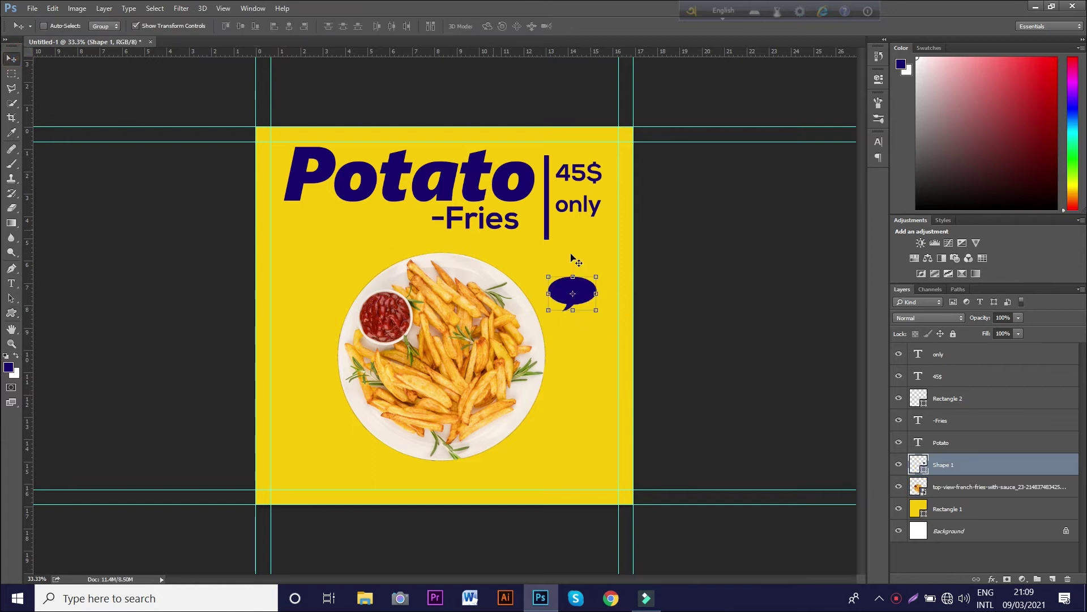
{"action": "key", "text": "Up"}
{"action": "key", "text": "Up"}
{"action": "key", "text": "Up"}
{"action": "key", "text": "Up"}
{"action": "key", "text": "Up"}
{"action": "key", "text": "Up"}
{"action": "left_click_drag", "start_coordinate": [573, 334], "coordinate": [338, 311]}
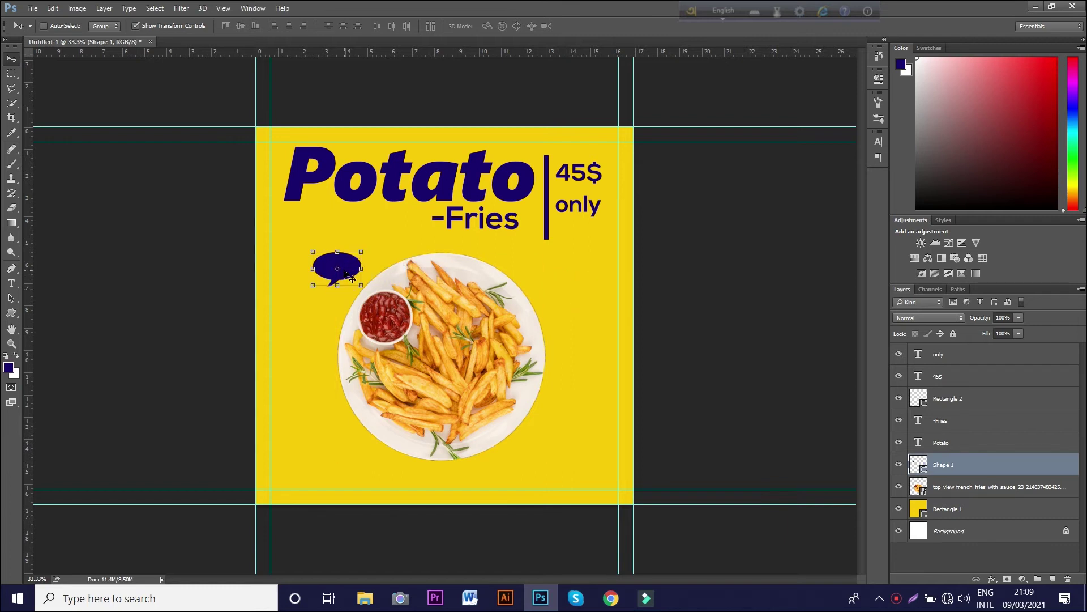
- Fine-tune the speech bubble's position beside the plate, nudging it slightly down
{"action": "right_click", "coordinate": [346, 271]}
{"action": "left_click", "coordinate": [563, 356]}
{"action": "right_click", "coordinate": [349, 266]}
{"action": "left_click", "coordinate": [362, 271]}
{"action": "left_click_drag", "start_coordinate": [351, 266], "coordinate": [350, 279]}
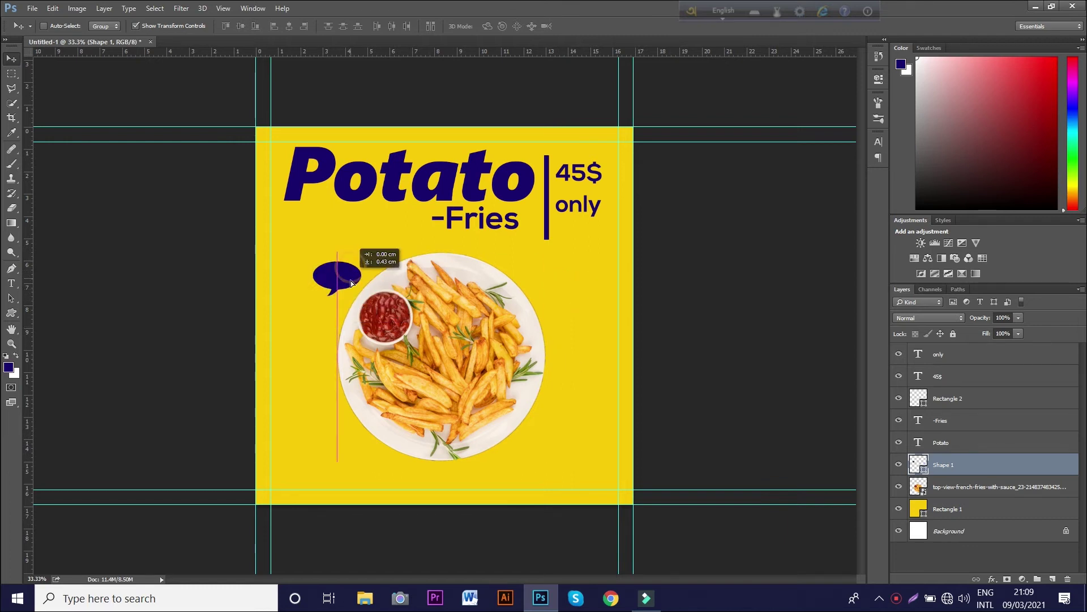
- Flip the speech bubble horizontally and shift it slightly further left and down
{"action": "key", "text": "ctrl+t"}
{"action": "right_click", "coordinate": [350, 283]}
{"action": "left_click", "coordinate": [366, 426]}
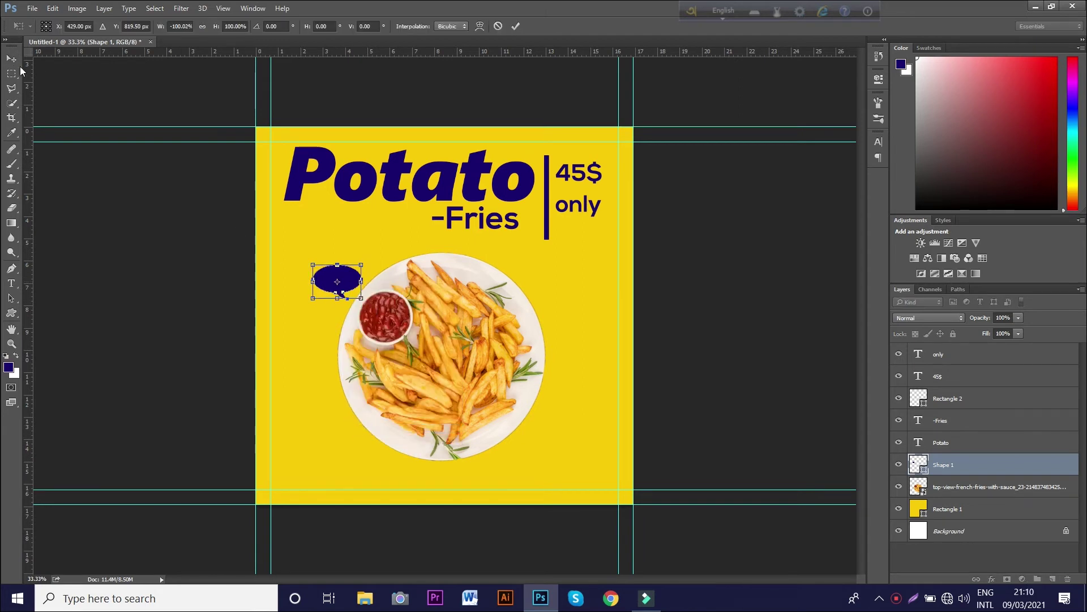
{"action": "left_click", "coordinate": [11, 58]}
{"action": "left_click", "coordinate": [500, 226]}
{"action": "key", "text": "ctrl+t"}
{"action": "left_click_drag", "start_coordinate": [329, 276], "coordinate": [313, 280]}
{"action": "left_click", "coordinate": [12, 283]}
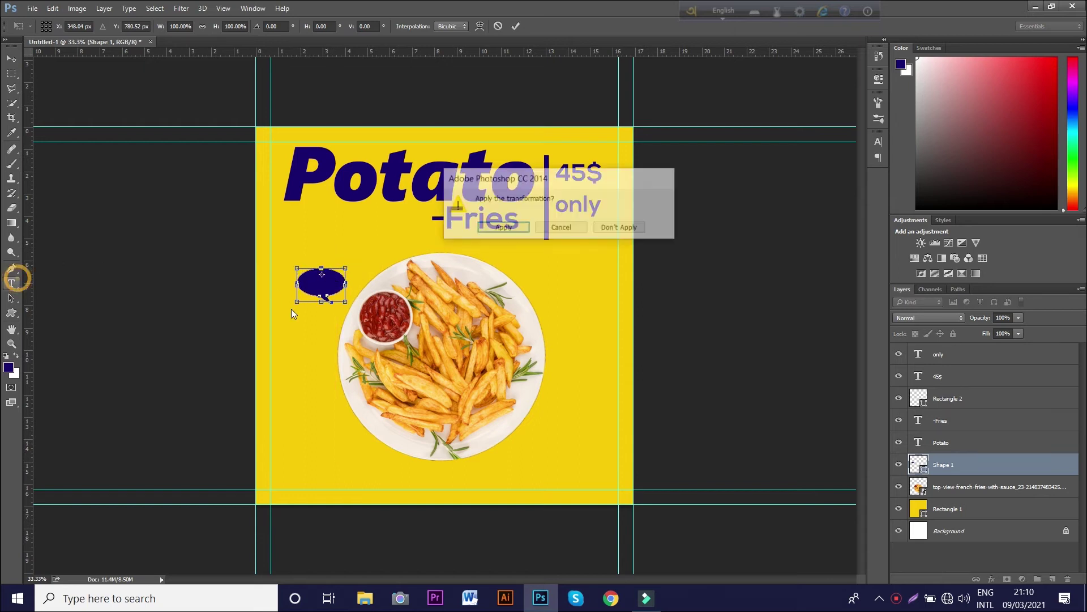
{"action": "key", "text": "Return"}
{"action": "left_click", "coordinate": [564, 309]}
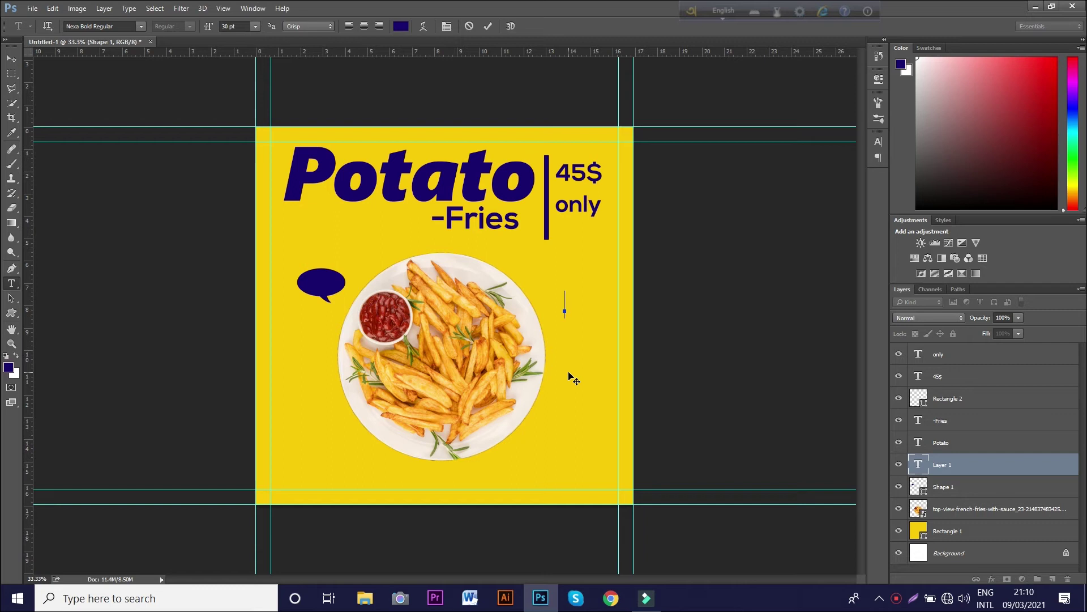
- Add '60% off' text above the bubble, shrink it to about 47%, and stack the bubble layer above it
{"action": "type", "text": "60"}
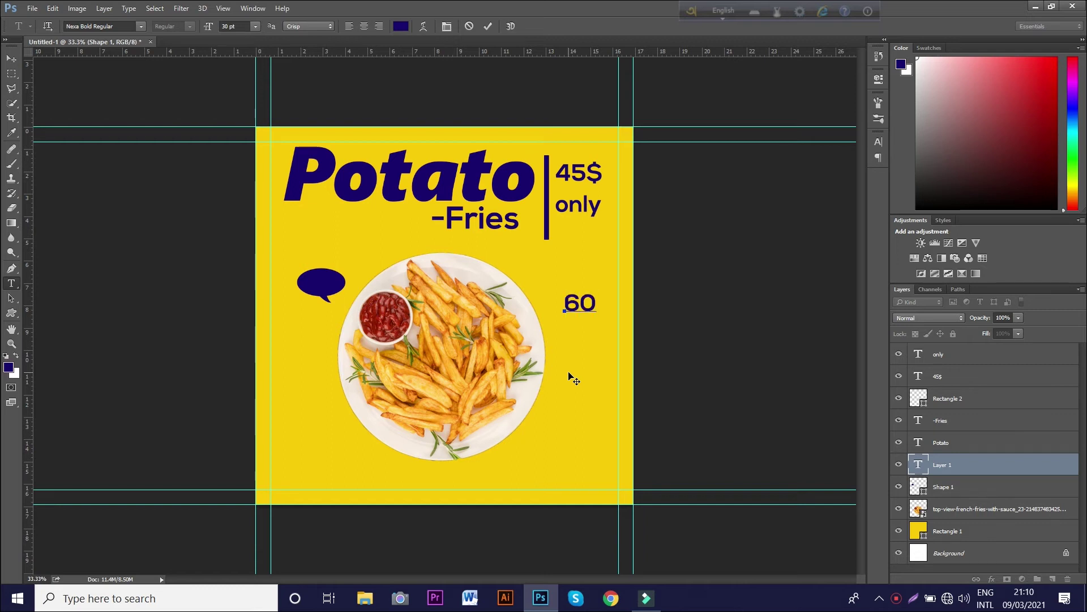
{"action": "type", "text": "%"}
{"action": "left_click", "coordinate": [11, 59]}
{"action": "mouse_move", "coordinate": [588, 313]}
{"action": "left_mouse_down"}
{"action": "mouse_move", "coordinate": [337, 242]}
{"action": "mouse_move", "coordinate": [351, 229]}
{"action": "left_mouse_up"}
{"action": "key", "text": "ctrl+t"}
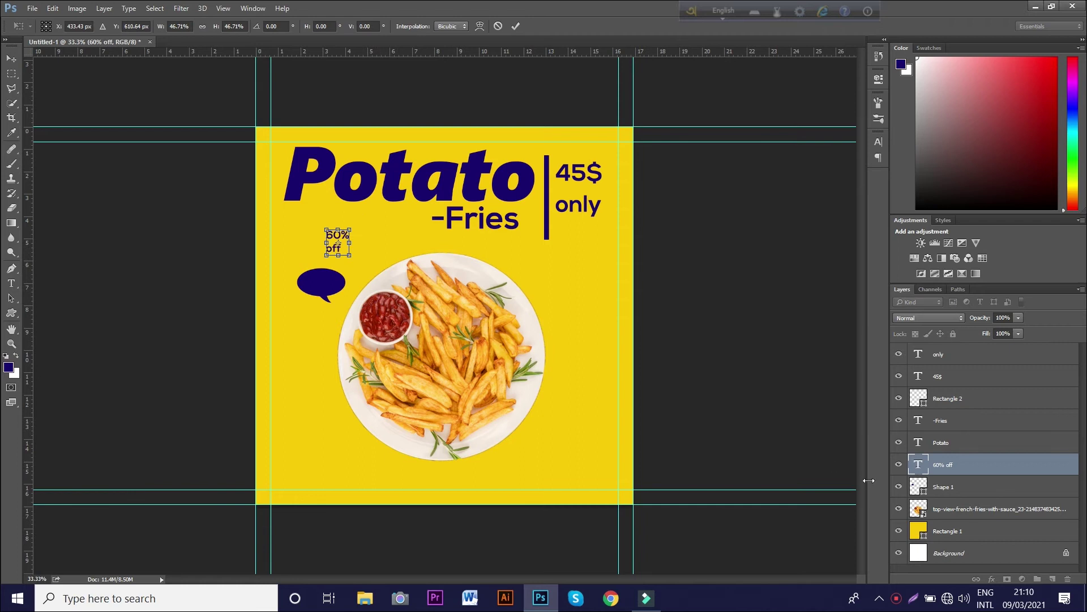
{"action": "key", "text": "Return"}
{"action": "left_click_drag", "start_coordinate": [950, 488], "coordinate": [944, 463]}
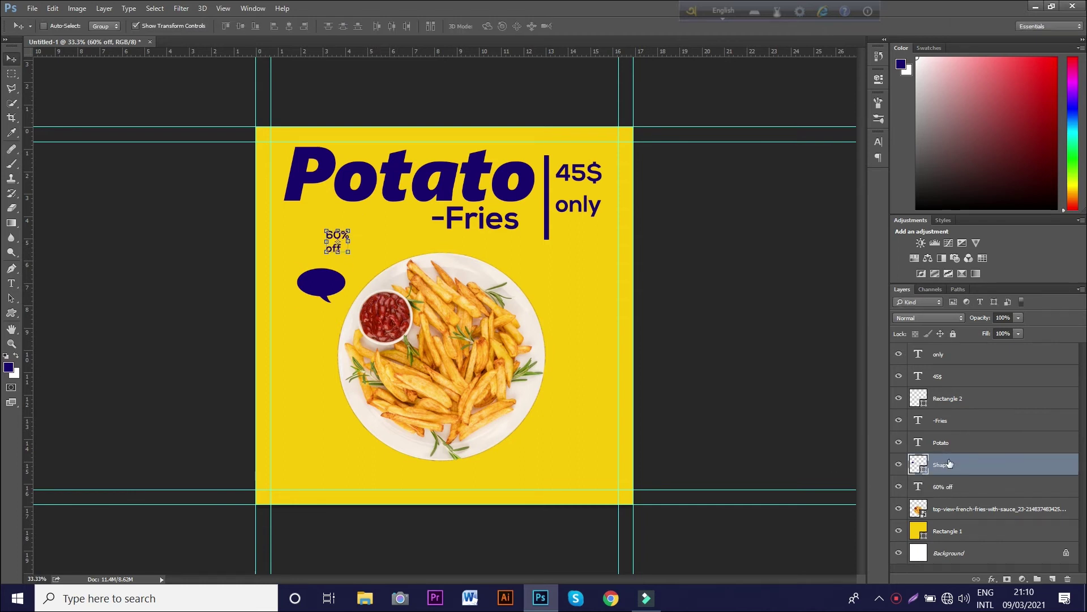
{"action": "left_click_drag", "start_coordinate": [344, 249], "coordinate": [327, 287]}
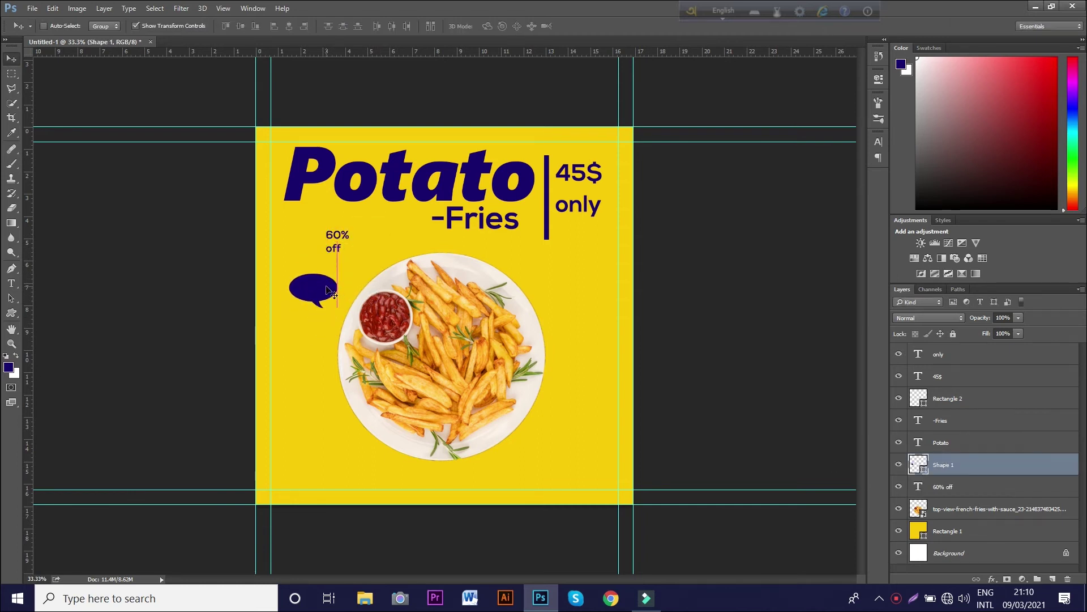
- Move the '60% off' text down onto the speech bubble
{"action": "left_click", "coordinate": [945, 486]}
{"action": "key", "text": "ctrl+t"}
{"action": "left_click_drag", "start_coordinate": [337, 242], "coordinate": [313, 290]}
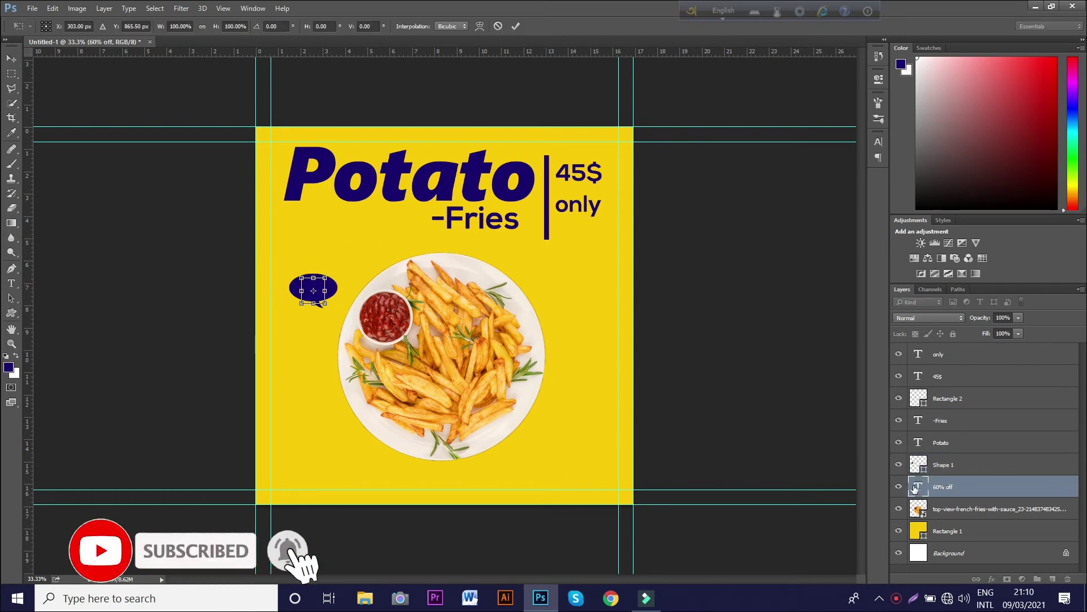
{"action": "key", "text": "Return"}
- Recolour the '60% off' text white
{"action": "double_click", "coordinate": [917, 487]}
{"action": "left_click", "coordinate": [10, 365]}
{"action": "left_click", "coordinate": [694, 273]}
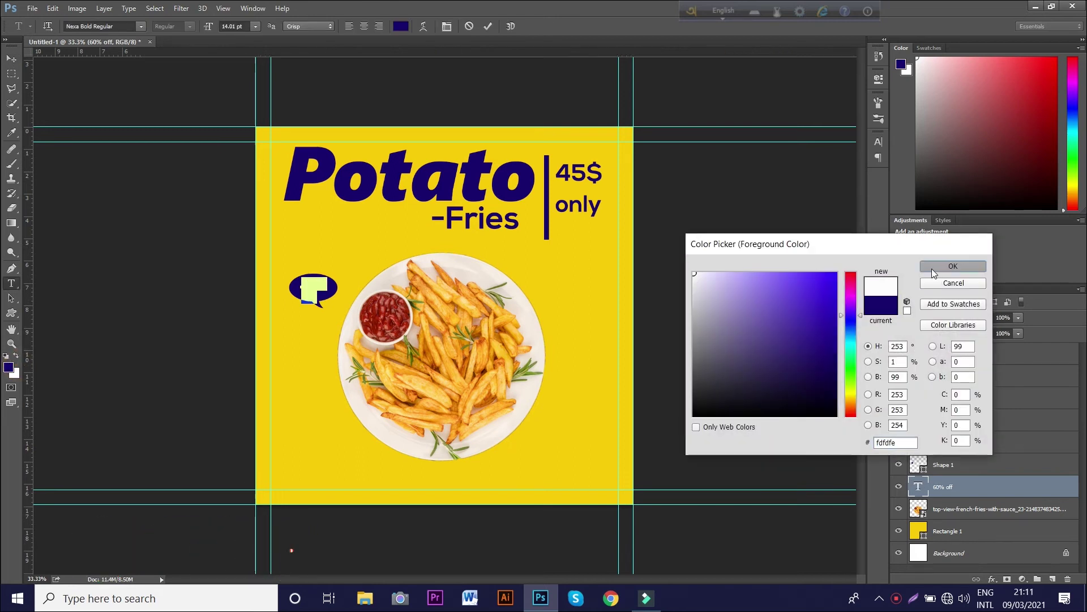
{"action": "left_click", "coordinate": [953, 266]}
{"action": "left_click", "coordinate": [11, 58]}
{"action": "left_click", "coordinate": [116, 213]}
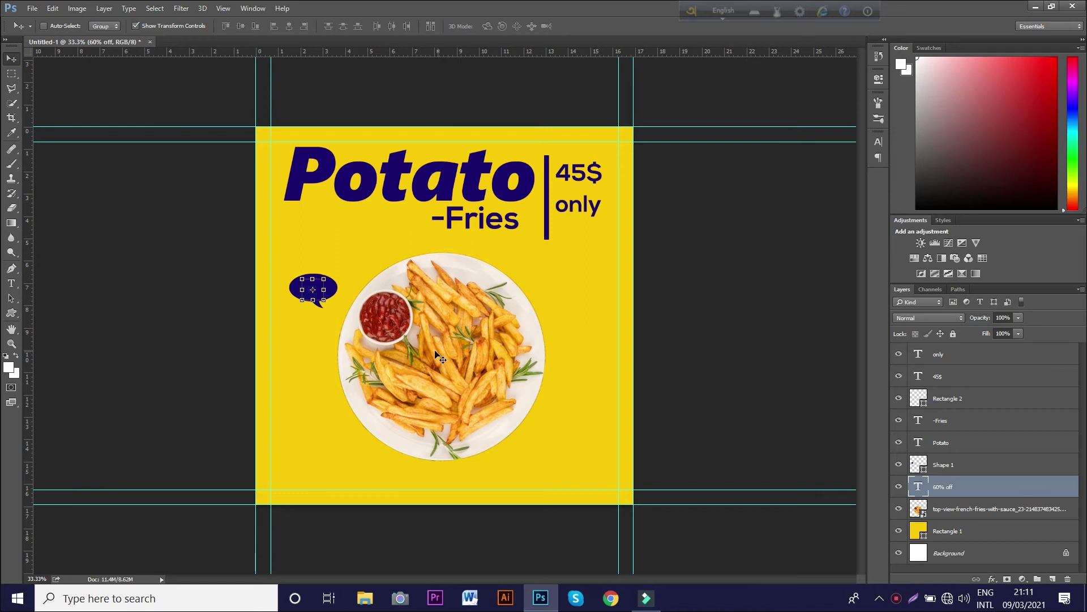
- Stack the '60% off' text layer above the speech bubble layer
{"action": "left_click", "coordinate": [941, 510]}
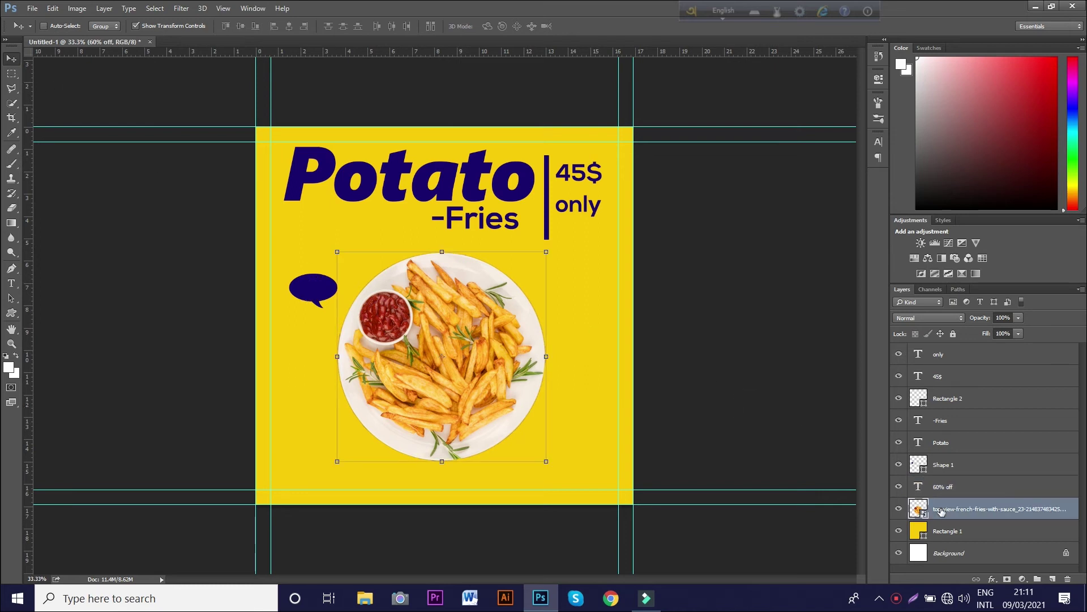
{"action": "left_click", "coordinate": [940, 491]}
{"action": "left_click", "coordinate": [938, 467]}
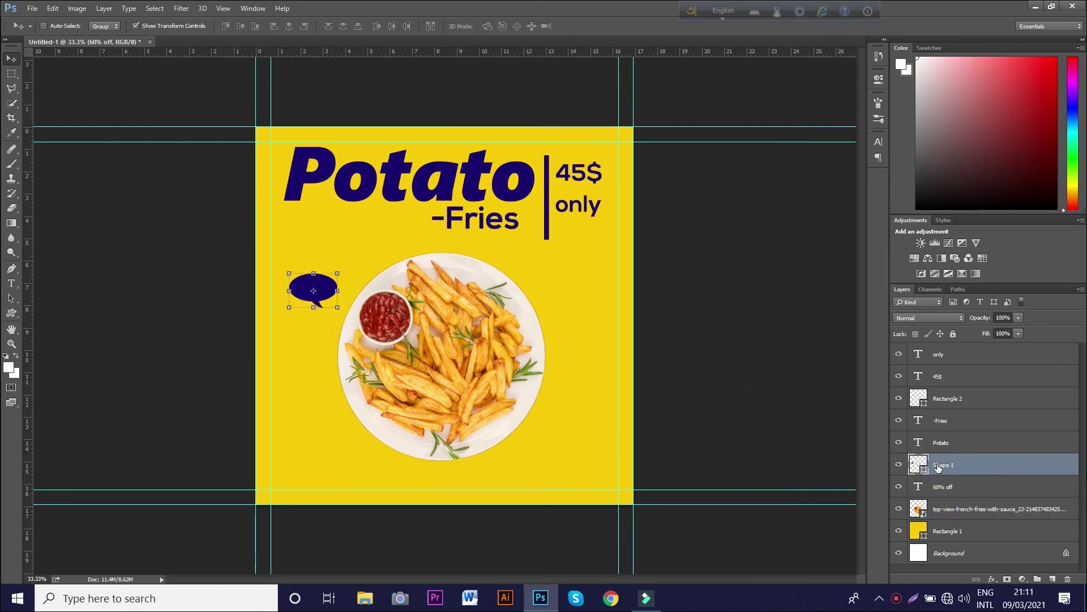
{"action": "left_click_drag", "start_coordinate": [938, 491], "coordinate": [935, 466]}
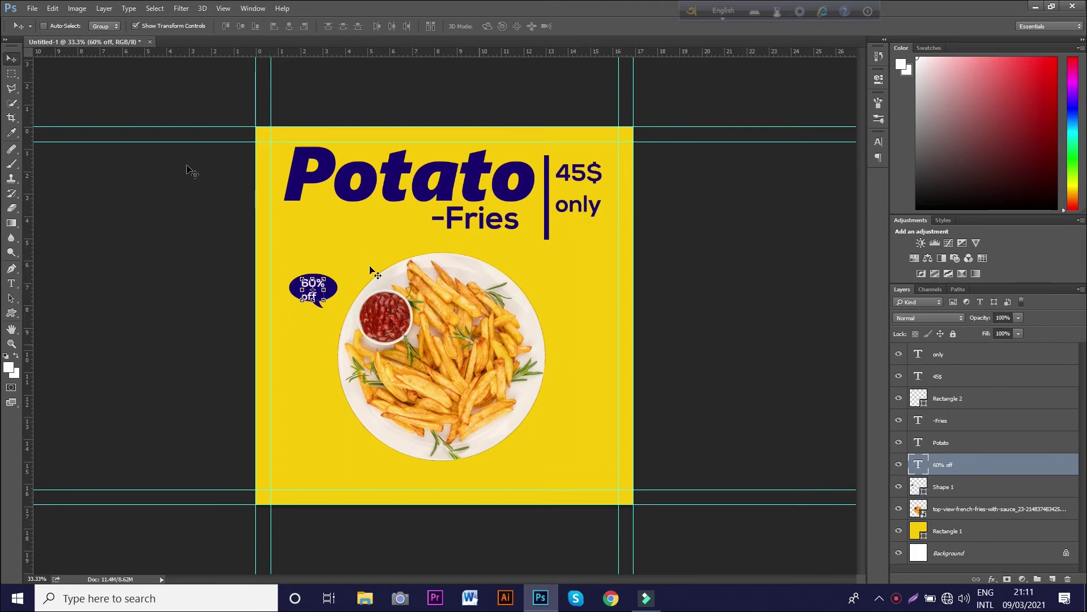
- Enlarge the speech bubble to about 136%
{"action": "left_click", "coordinate": [941, 487]}
{"action": "left_click", "coordinate": [944, 508]}
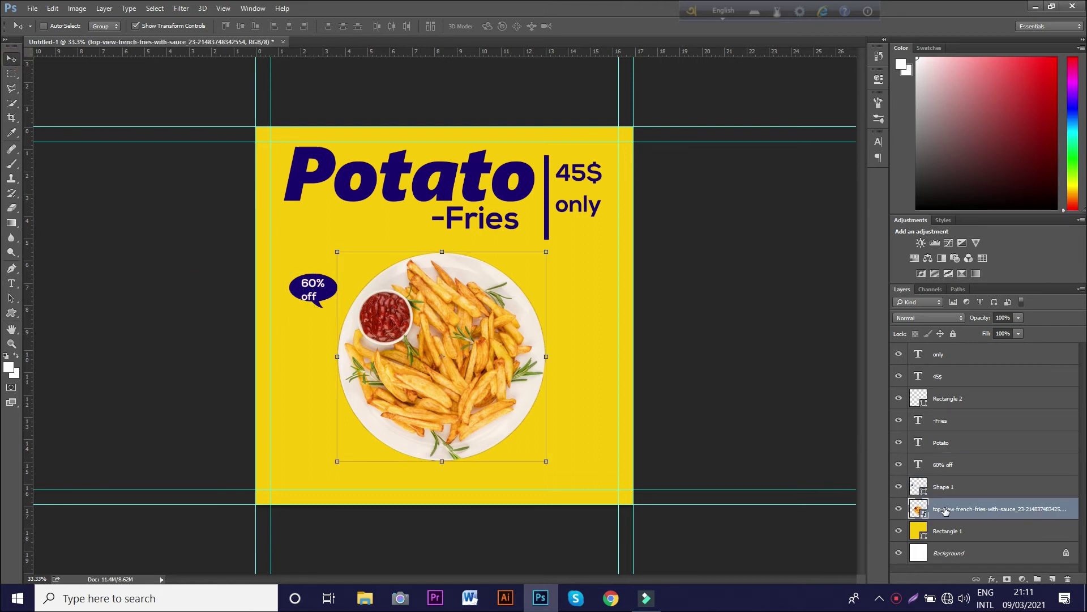
{"action": "left_click", "coordinate": [941, 464]}
{"action": "left_click", "coordinate": [942, 487]}
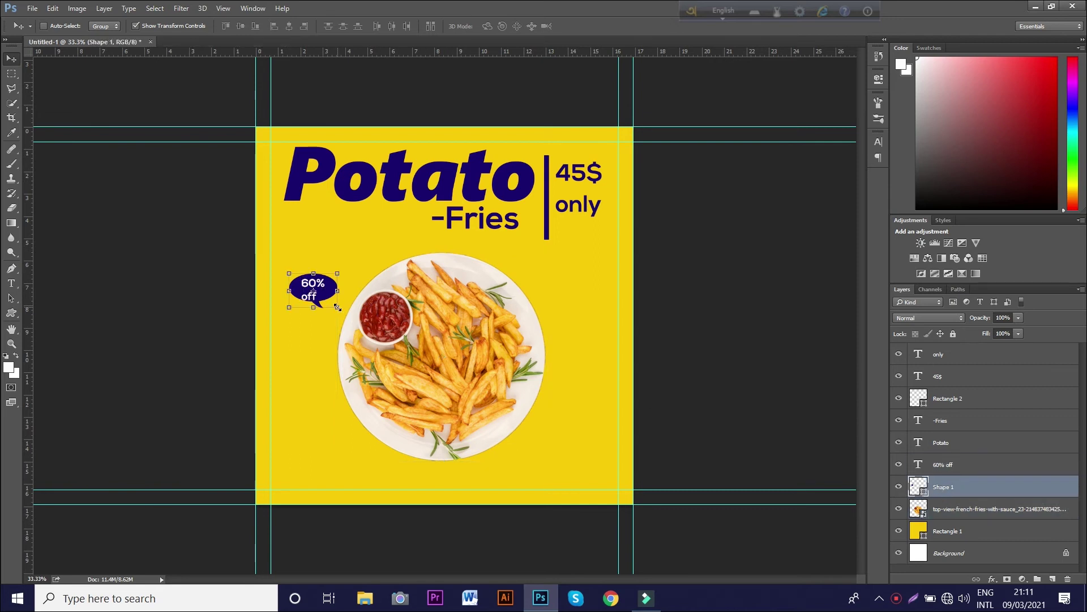
{"action": "left_click_drag", "start_coordinate": [337, 307], "coordinate": [346, 313]}
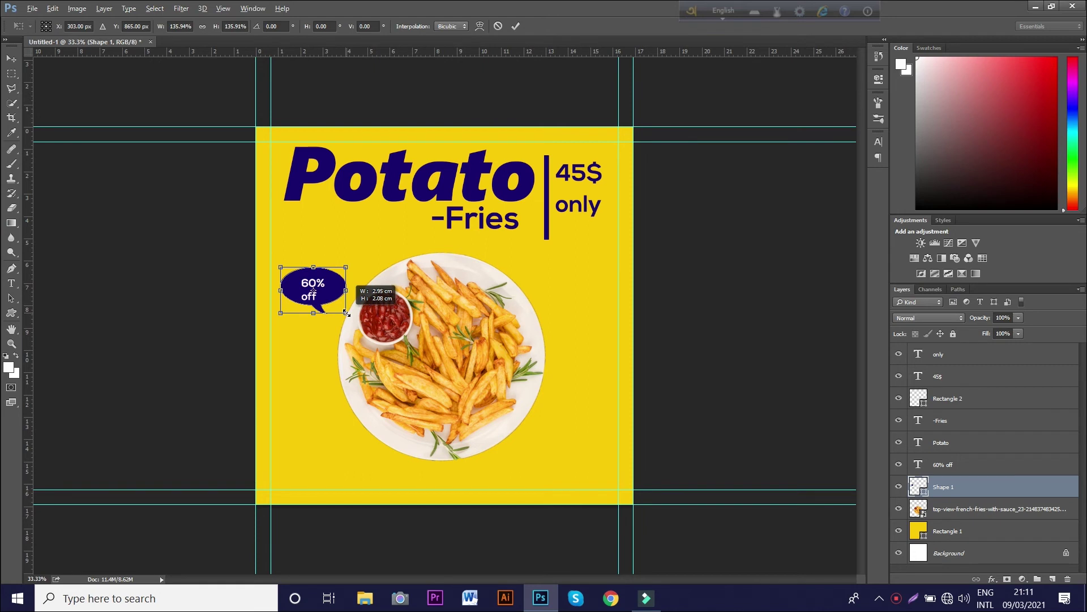
{"action": "key", "text": "Return"}
- Scale the '60% off' text to about 113% and tilt it roughly -7.6°
{"action": "left_click", "coordinate": [980, 472]}
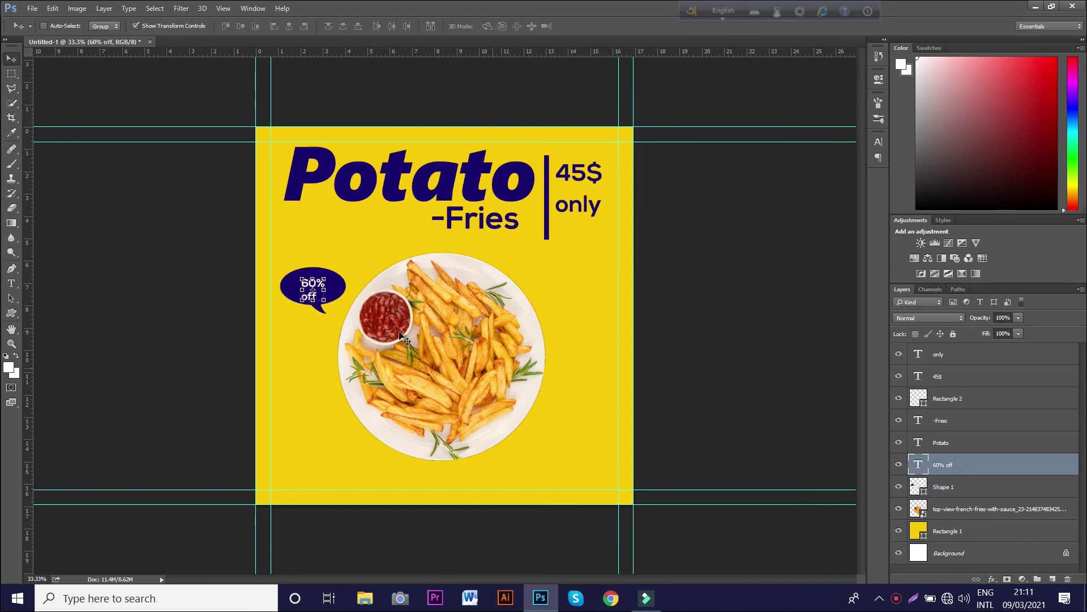
{"action": "left_click_drag", "start_coordinate": [323, 299], "coordinate": [335, 302]}
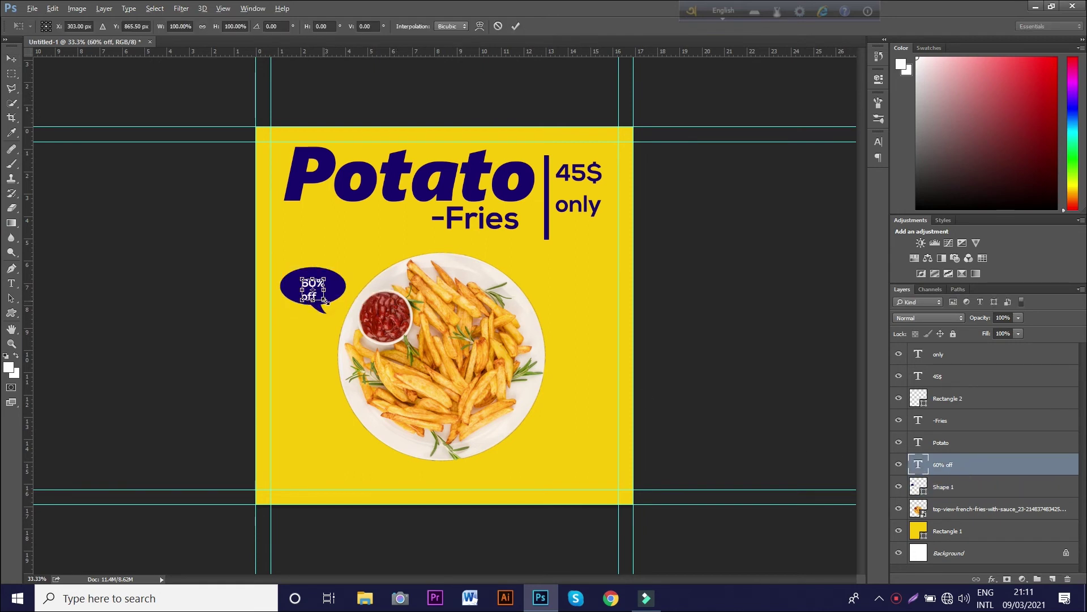
{"action": "left_click_drag", "start_coordinate": [332, 314], "coordinate": [336, 312]}
{"action": "key", "text": "Return"}
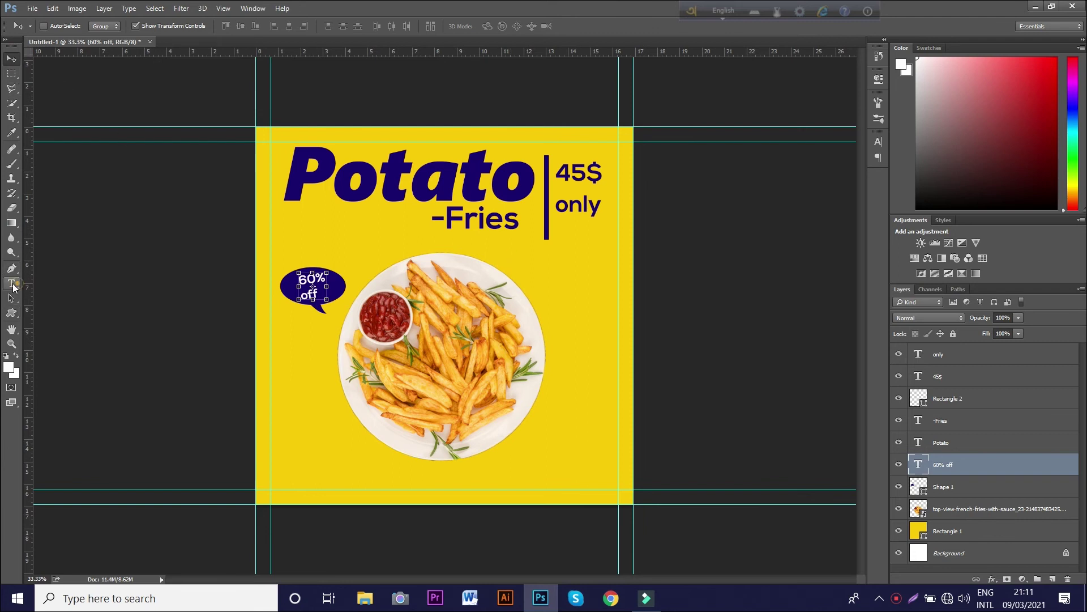
{"action": "left_click", "coordinate": [11, 283]}
{"action": "left_click", "coordinate": [348, 477]}
{"action": "type", "text": "www.f"}
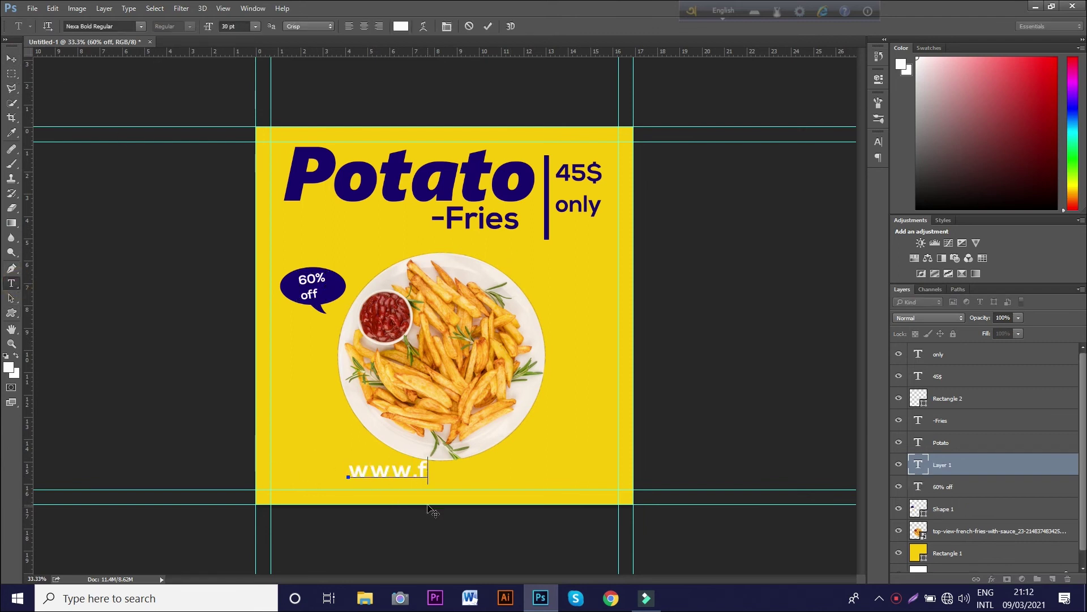
{"action": "type", "text": "ood"}
{"action": "type", "text": "mm.com"}
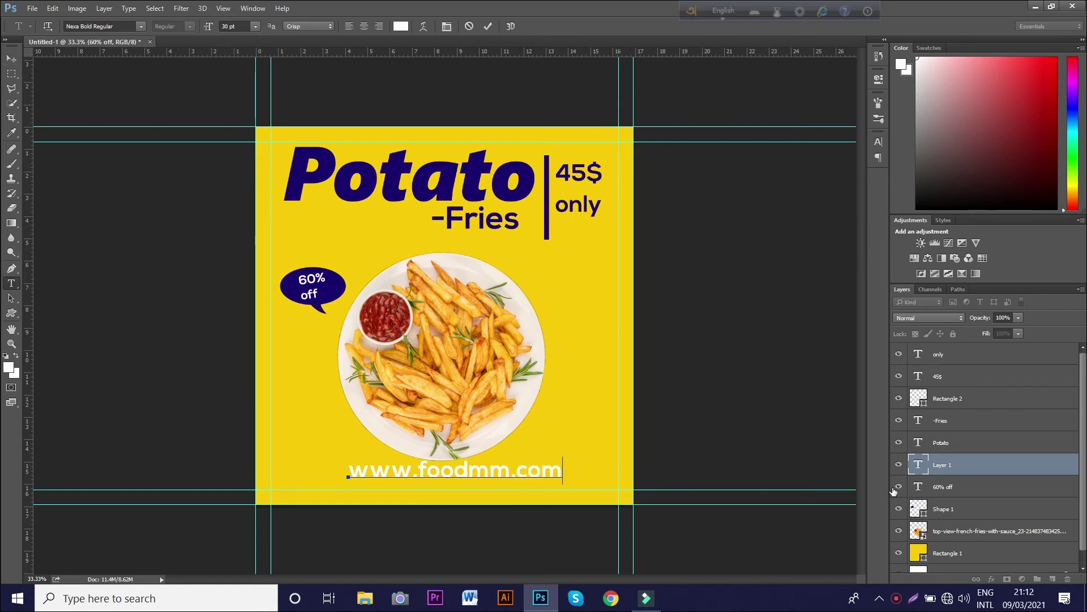
{"action": "double_click", "coordinate": [916, 467]}
{"action": "left_click", "coordinate": [231, 27]}
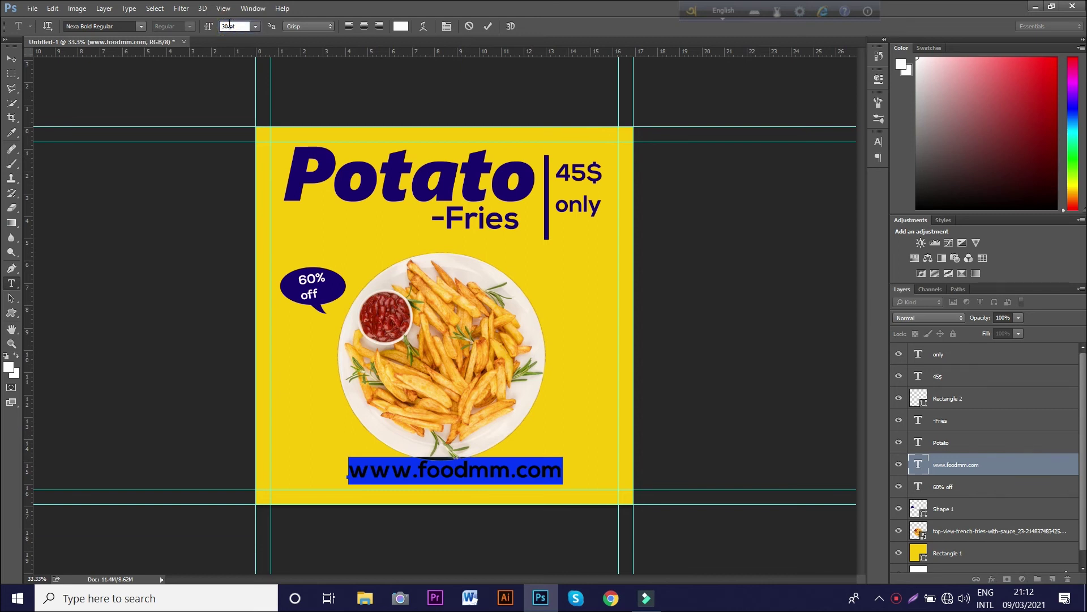
{"action": "scroll", "coordinate": [231, 27], "scroll_direction": "down", "scroll_amount": 14}
{"action": "left_click", "coordinate": [11, 58]}
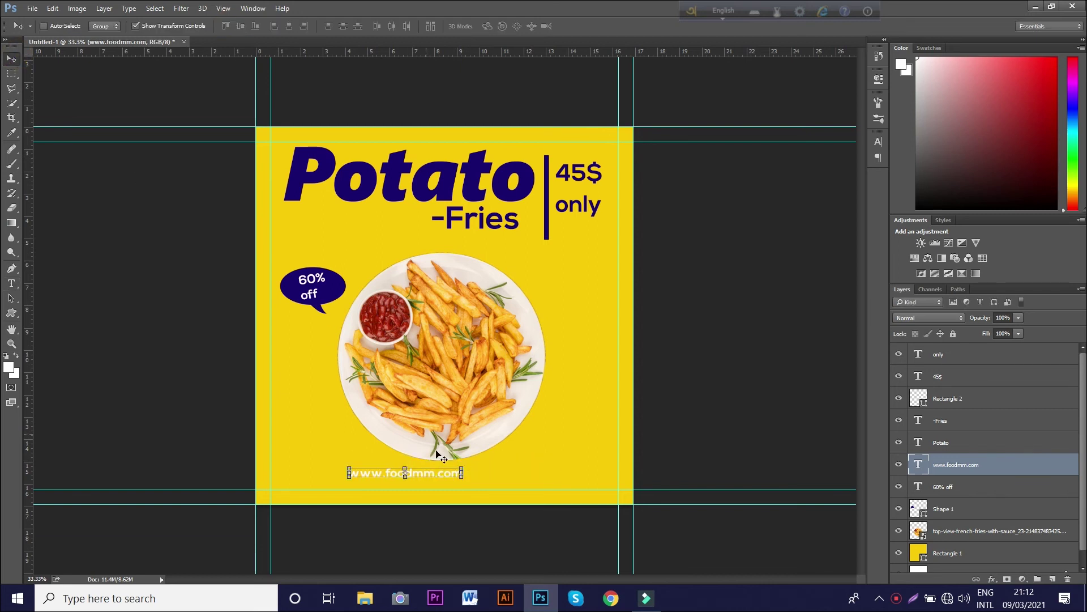
{"action": "left_click_drag", "start_coordinate": [429, 474], "coordinate": [481, 479]}
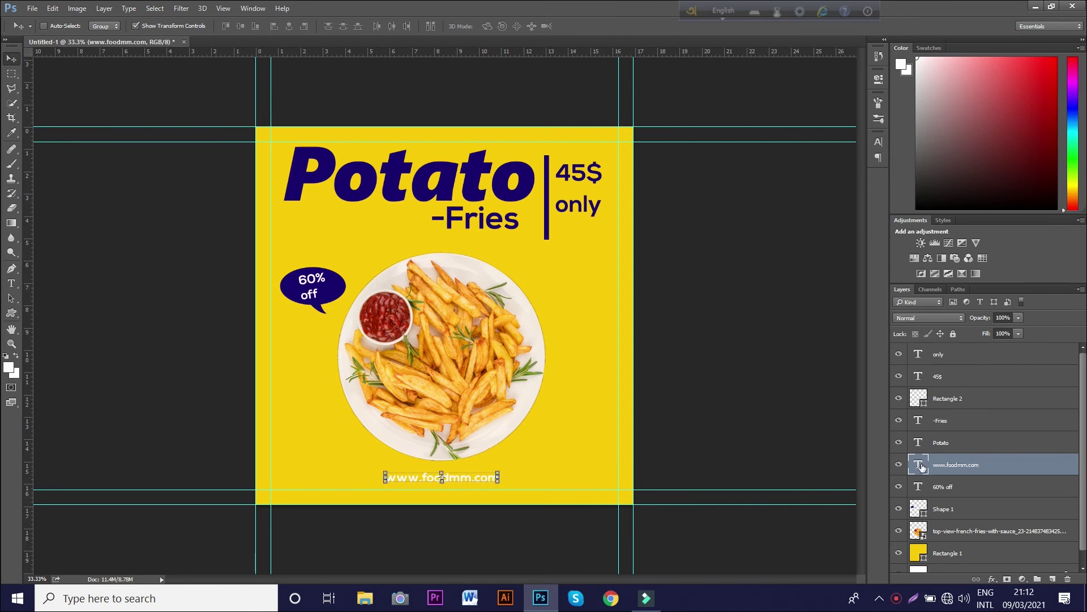
{"action": "double_click", "coordinate": [921, 466]}
{"action": "left_click", "coordinate": [8, 368]}
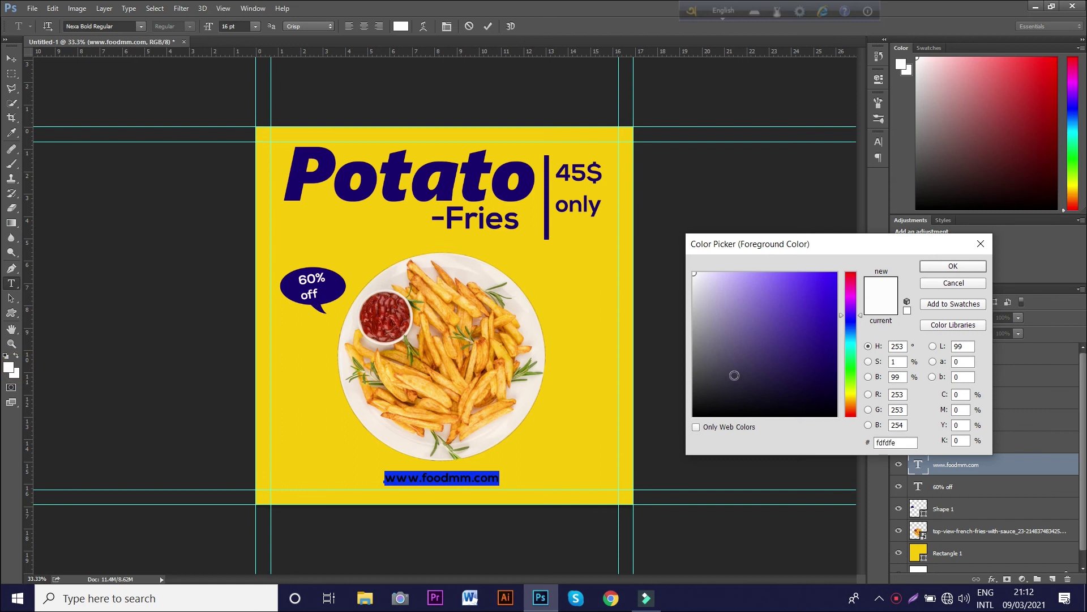
{"action": "left_click", "coordinate": [833, 345]}
{"action": "left_click", "coordinate": [953, 265]}
{"action": "key", "text": "ctrl+Return"}
{"action": "key", "text": "v"}
{"action": "left_click", "coordinate": [968, 535]}
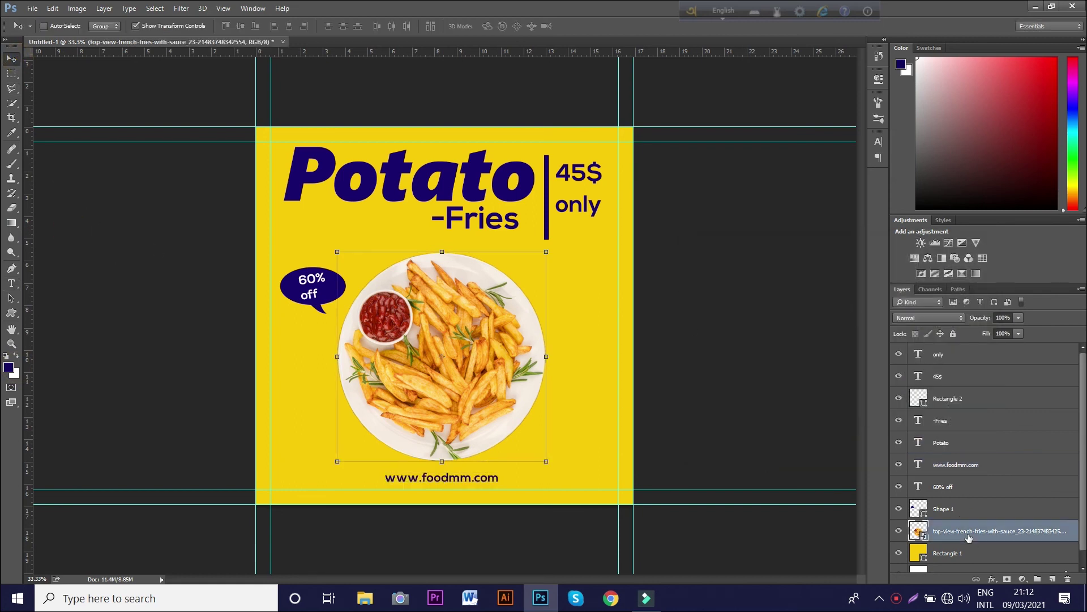
- Give the fries layer a dark purple Stroke style about 27 px thick
{"action": "right_click", "coordinate": [969, 535]}
{"action": "left_click", "coordinate": [771, 329]}
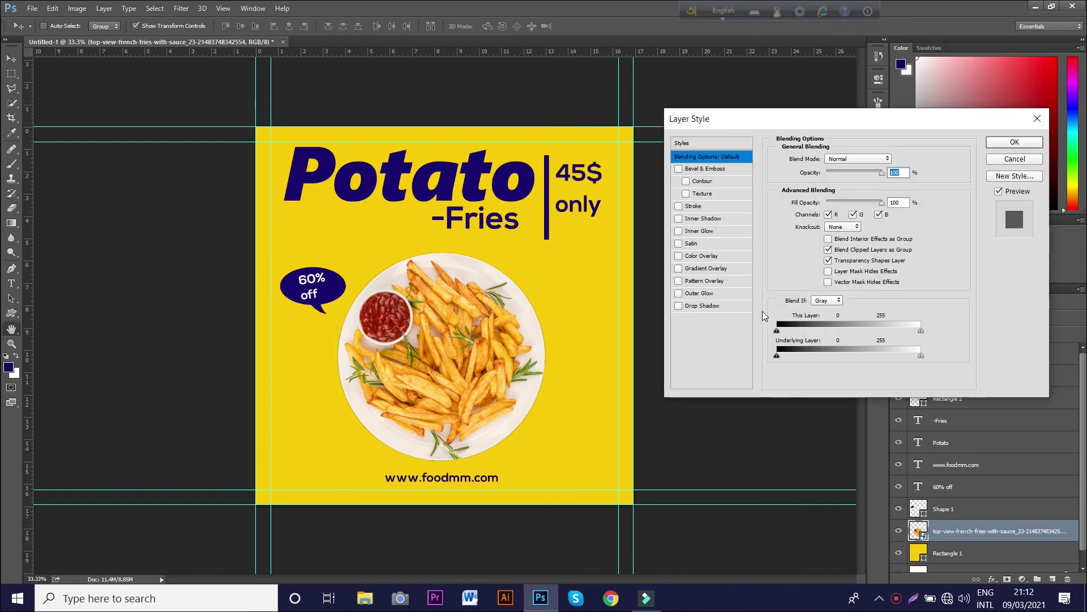
{"action": "left_click", "coordinate": [695, 207]}
{"action": "left_click", "coordinate": [802, 237]}
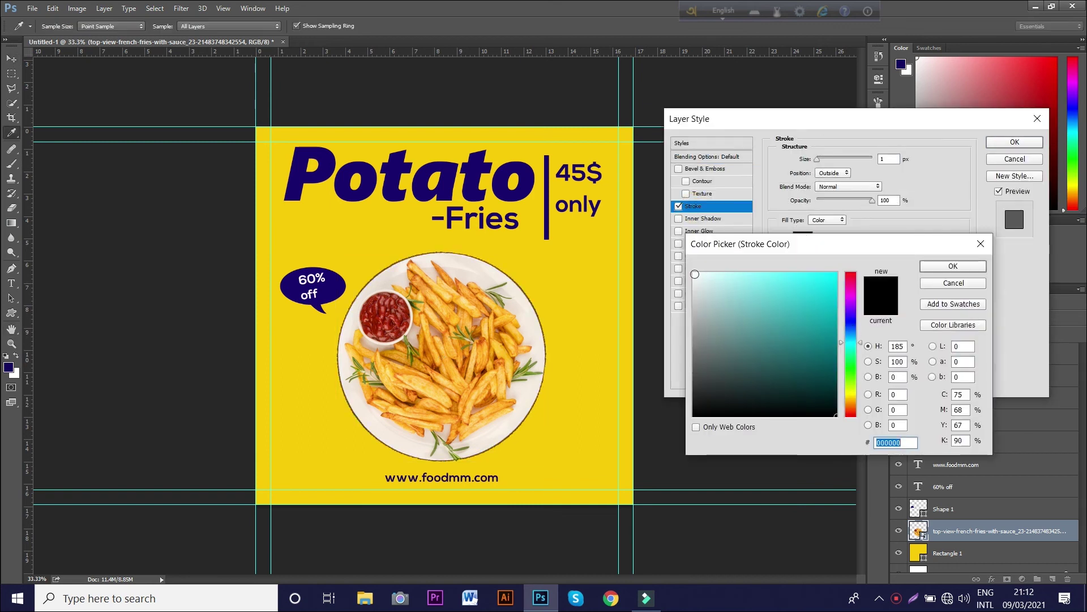
{"action": "left_click", "coordinate": [694, 274]}
{"action": "left_click", "coordinate": [851, 313]}
{"action": "left_click_drag", "start_coordinate": [828, 359], "coordinate": [832, 385]}
{"action": "left_click", "coordinate": [953, 266]}
{"action": "left_click_drag", "start_coordinate": [817, 159], "coordinate": [825, 163]}
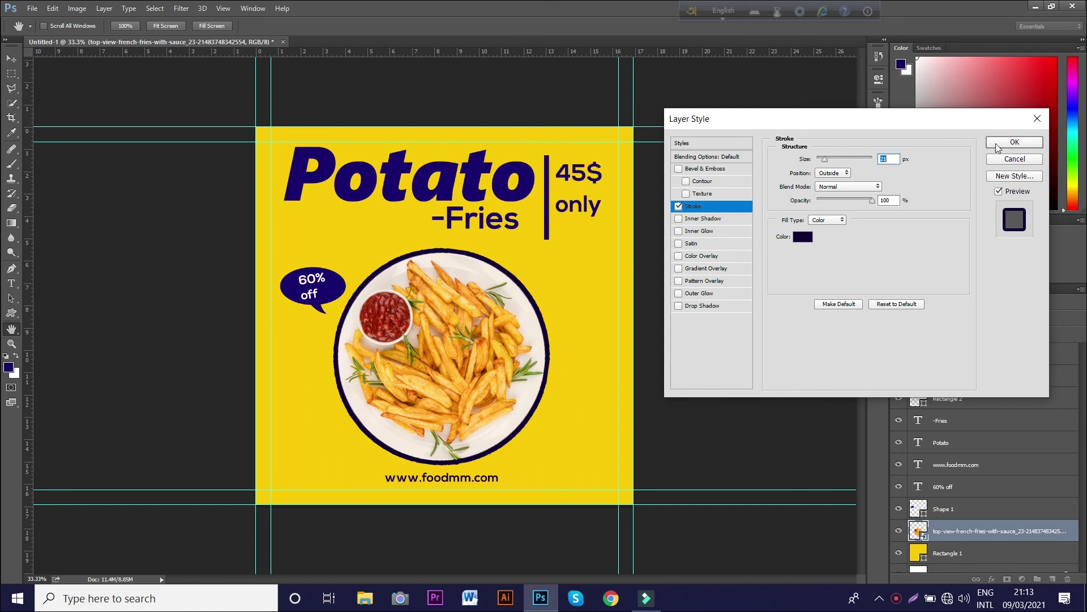
{"action": "left_click", "coordinate": [1015, 142]}
{"action": "key", "text": "v"}
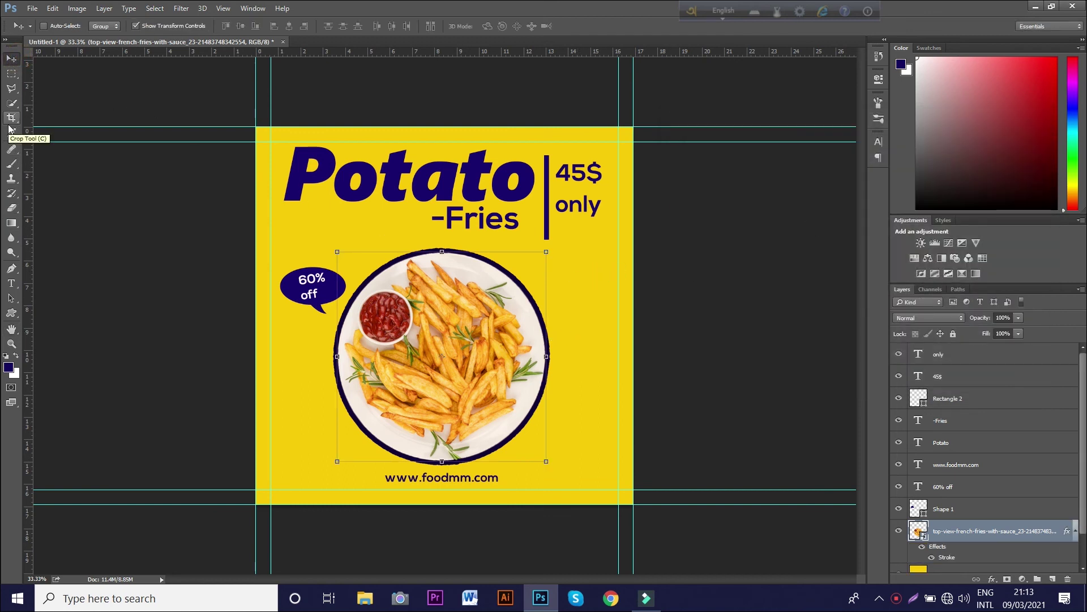
- Choose the 2500 px smoke brush preset
{"action": "left_click", "coordinate": [11, 164]}
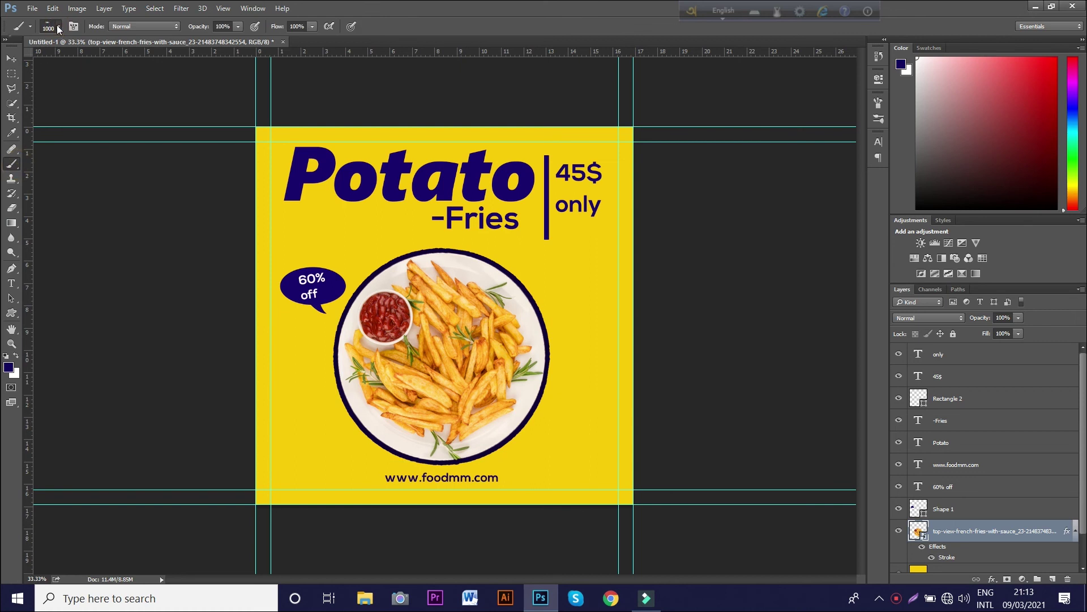
{"action": "left_click", "coordinate": [58, 29]}
{"action": "left_click", "coordinate": [79, 244]}
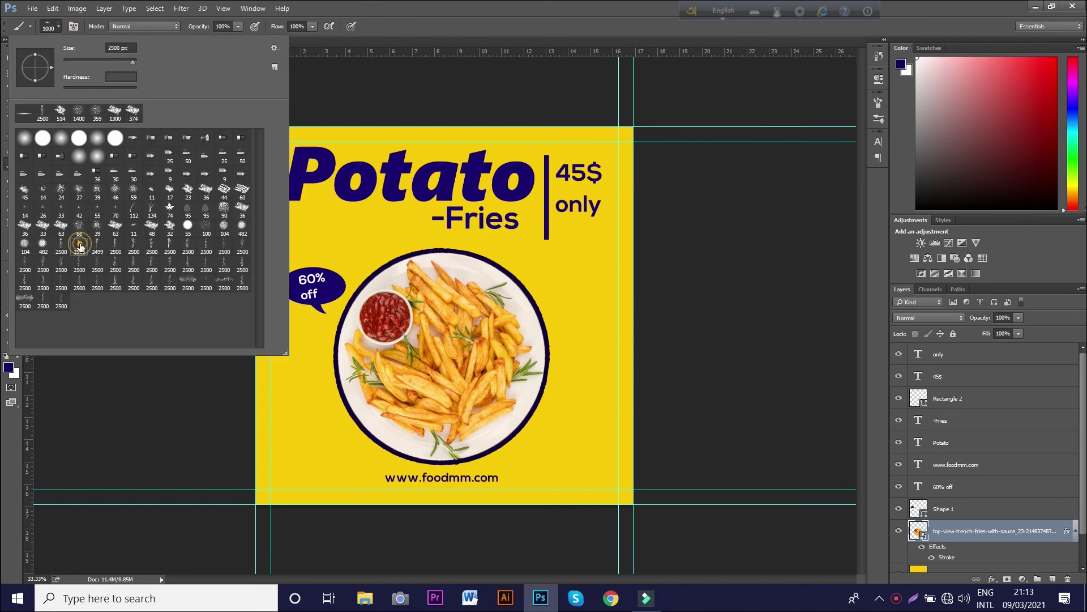
{"action": "left_click", "coordinate": [58, 27]}
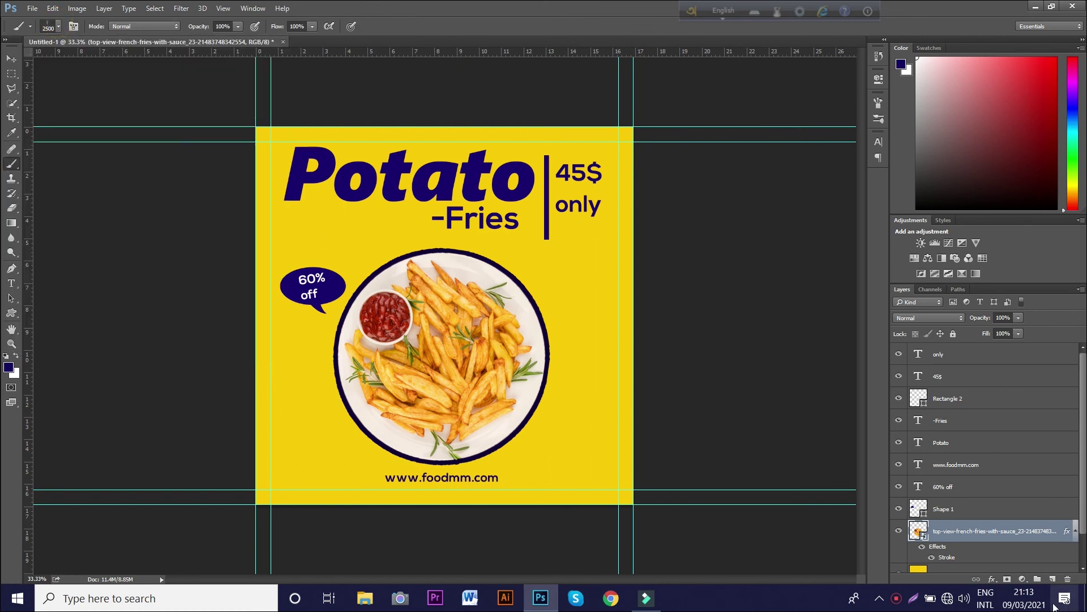
- Add a new layer above the fries layer and stamp one smoke shape across the canvas
{"action": "left_click", "coordinate": [928, 355]}
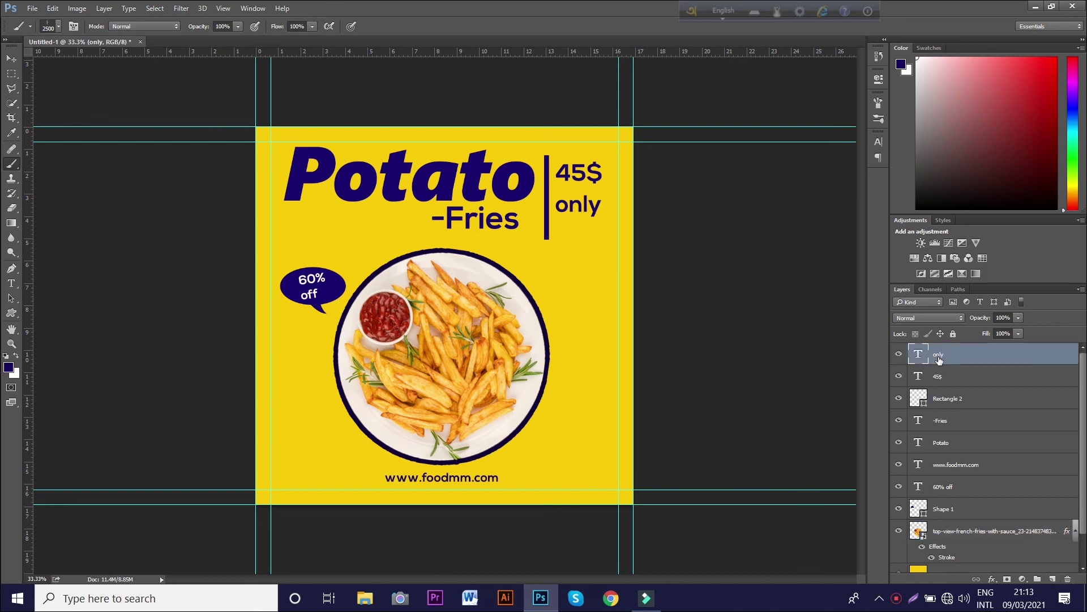
{"action": "left_click", "coordinate": [1052, 578]}
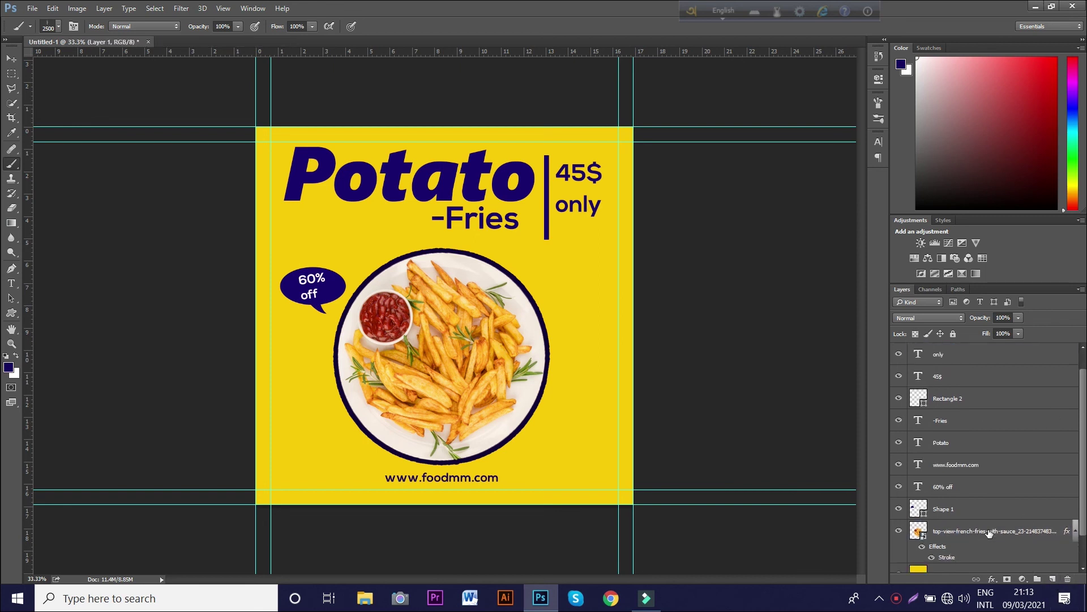
{"action": "key", "text": "Delete"}
{"action": "scroll", "coordinate": [972, 515], "scroll_direction": "down", "scroll_amount": 2}
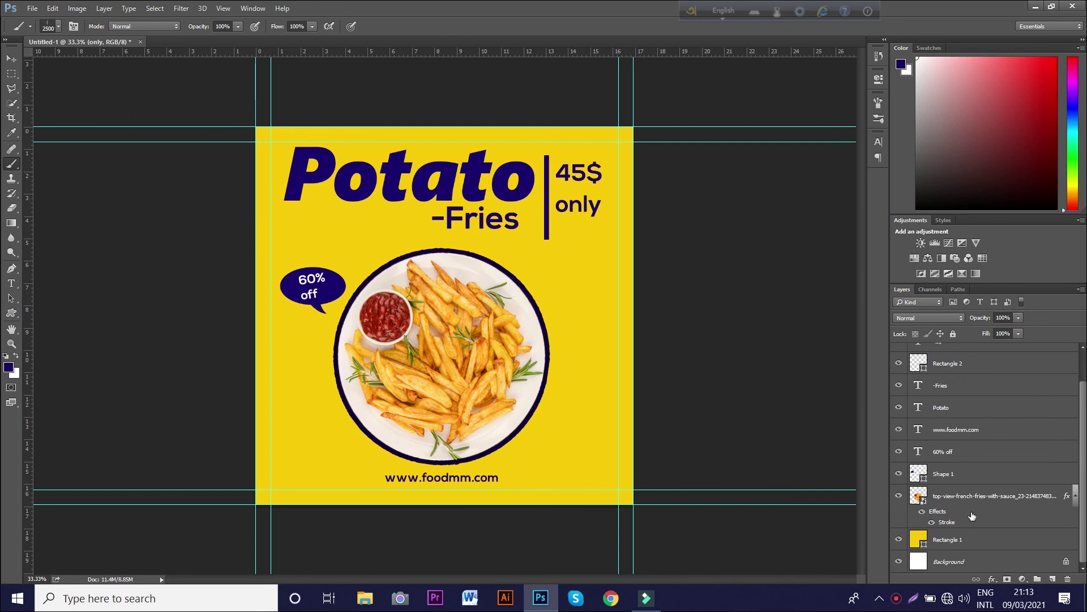
{"action": "left_click", "coordinate": [970, 498]}
{"action": "left_click", "coordinate": [1052, 579]}
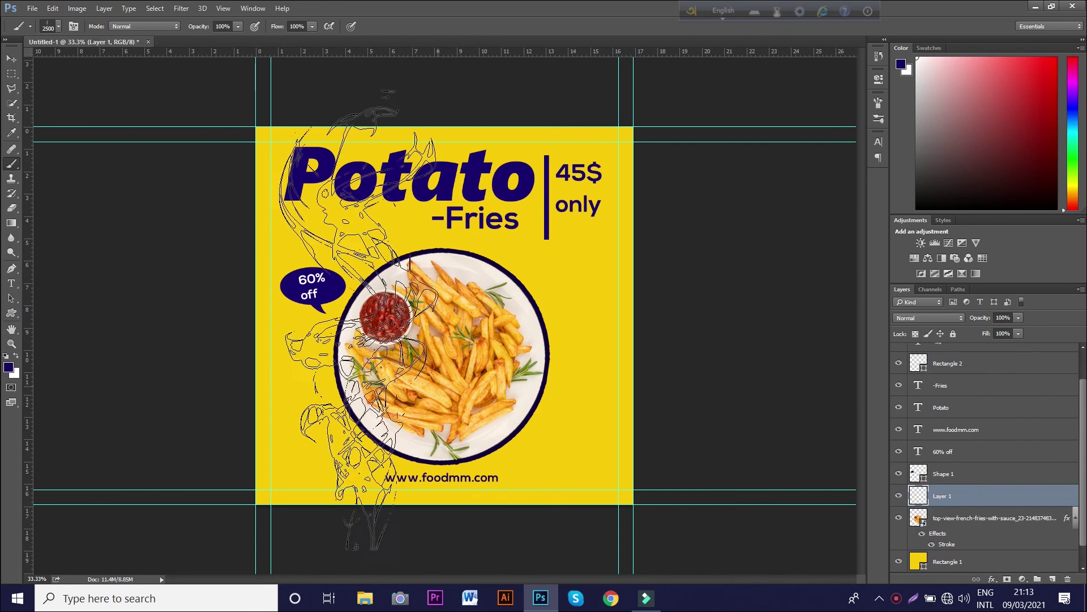
{"action": "left_click", "coordinate": [441, 333]}
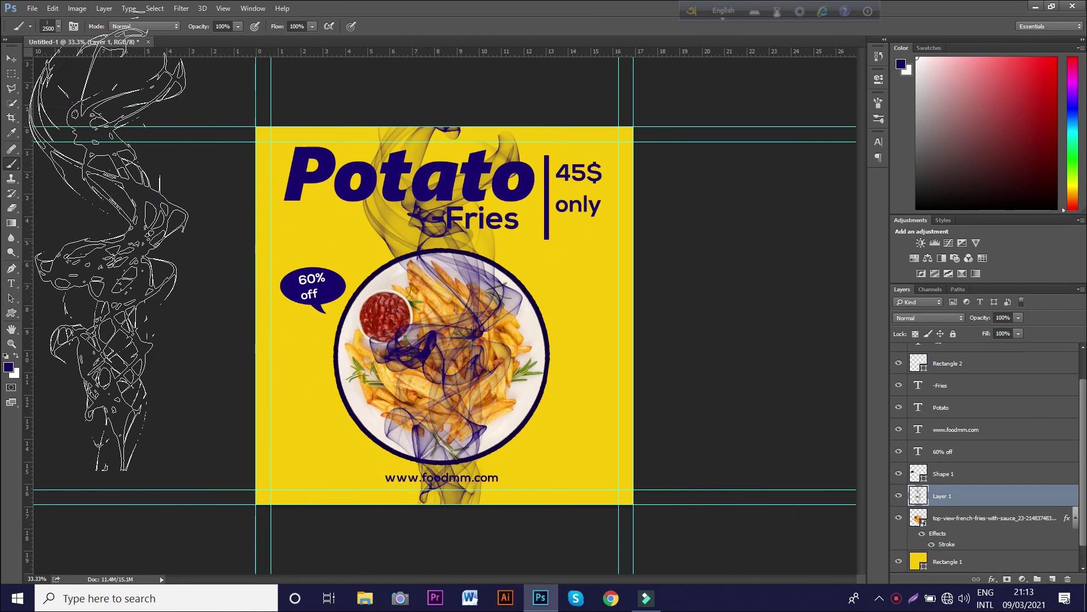
{"action": "left_click", "coordinate": [12, 58]}
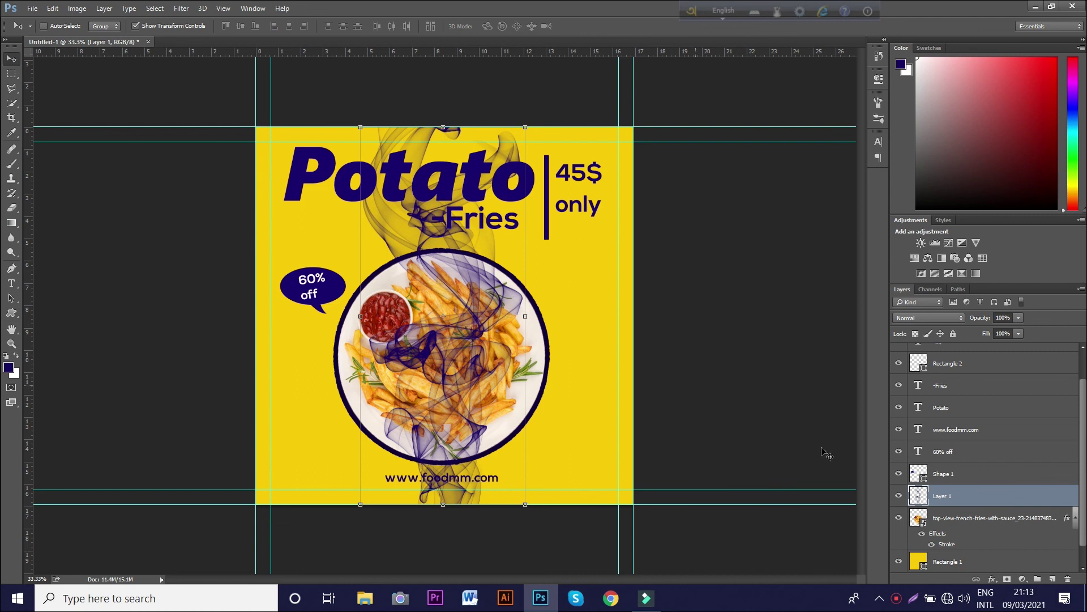
{"action": "left_click", "coordinate": [958, 521]}
- Move the fries layer above the smoke Layer 1 and lower the smoke to 33% opacity
{"action": "left_click_drag", "start_coordinate": [956, 520], "coordinate": [923, 496]}
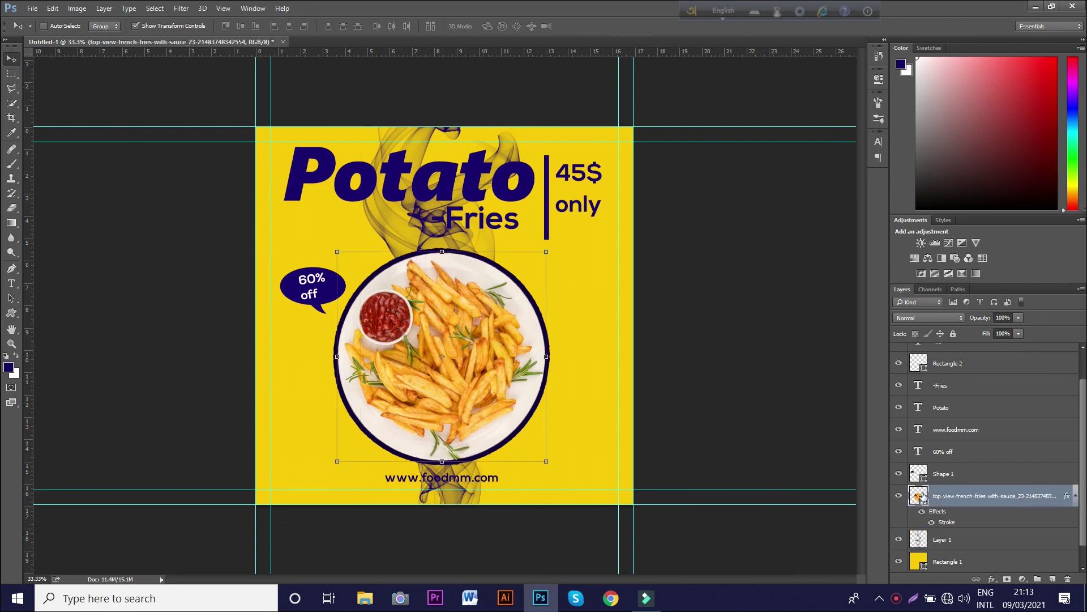
{"action": "left_click", "coordinate": [1017, 333]}
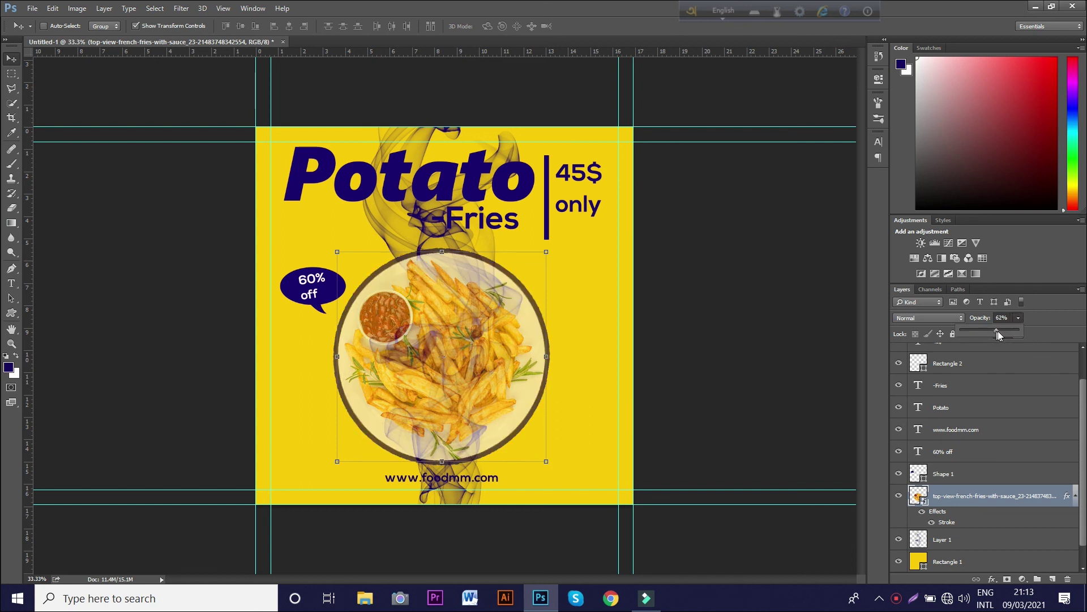
{"action": "left_click_drag", "start_coordinate": [1006, 329], "coordinate": [1023, 330]}
{"action": "left_click", "coordinate": [942, 539]}
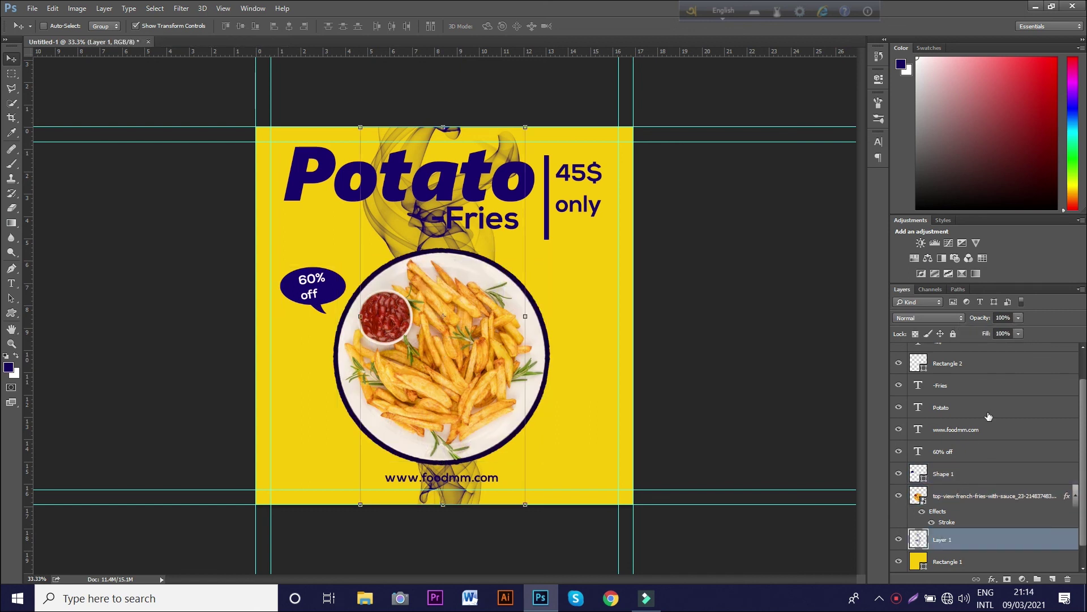
{"action": "left_click_drag", "start_coordinate": [1002, 329], "coordinate": [980, 329]}
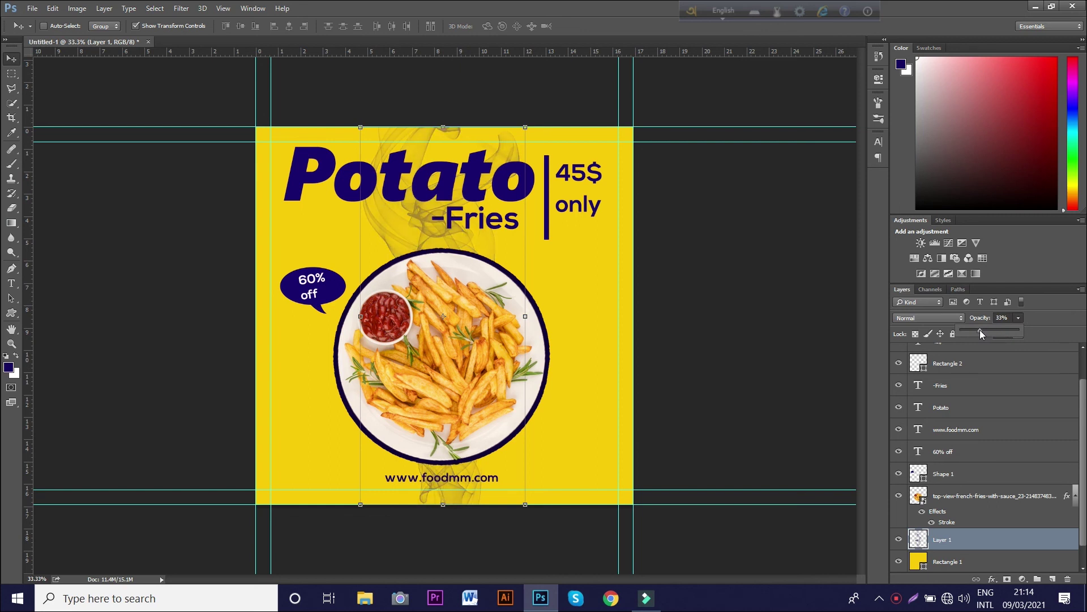
{"action": "left_click", "coordinate": [11, 56]}
{"action": "scroll", "coordinate": [838, 447], "scroll_direction": "up", "scroll_amount": 2}
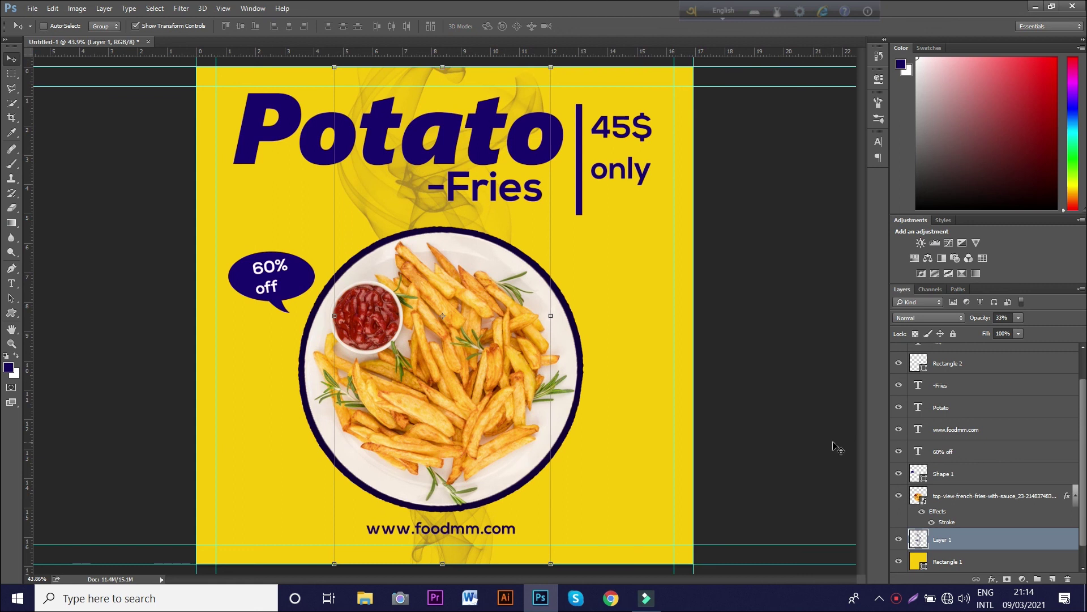
{"action": "right_click", "coordinate": [904, 597]}
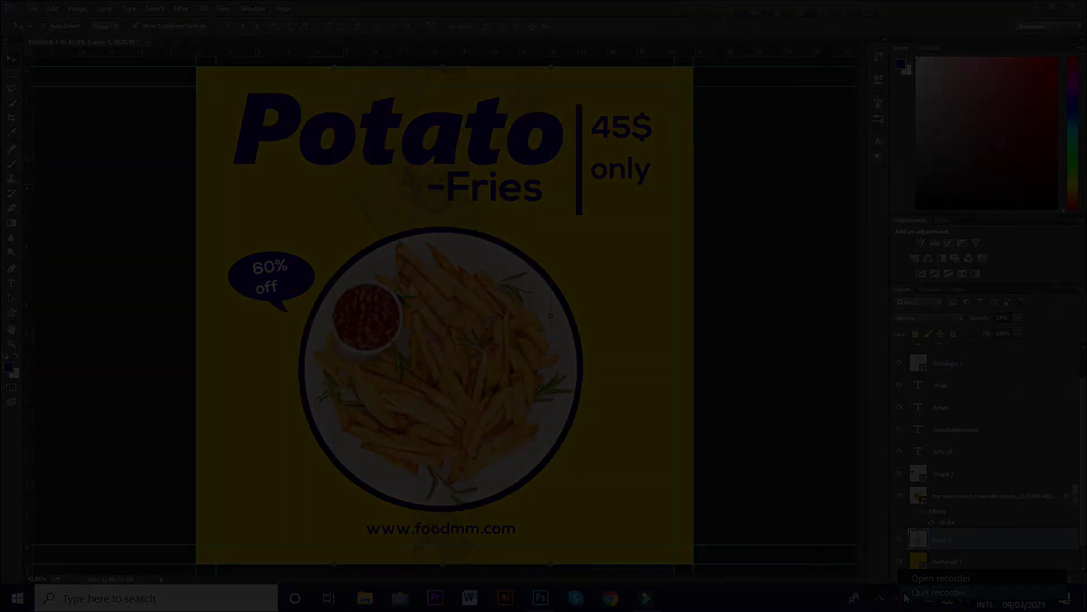